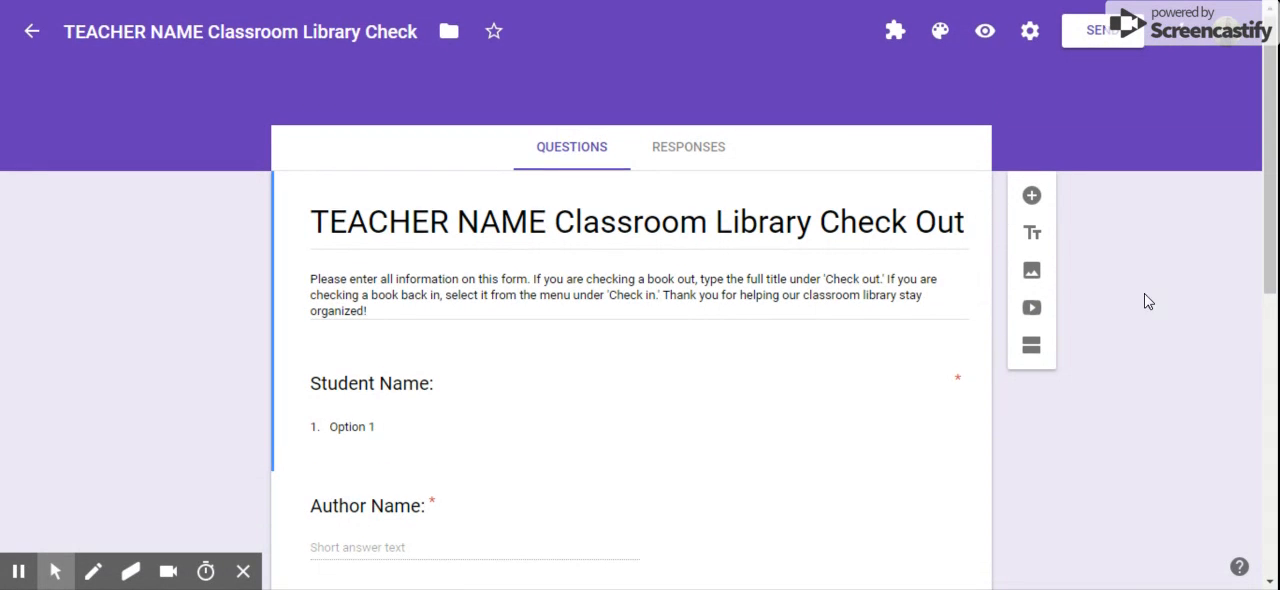
# Fill the Student Name dropdown's options with the copied list of student names
pyautogui.scroll(-1, 1145, 301)
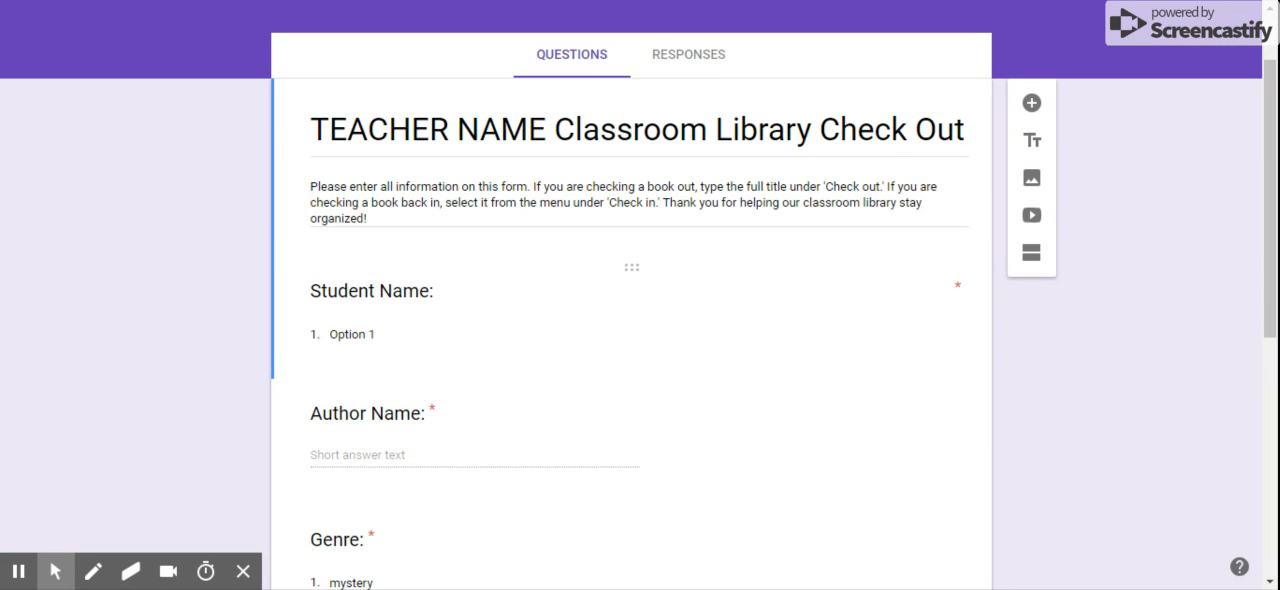
pyautogui.click(388, 333)
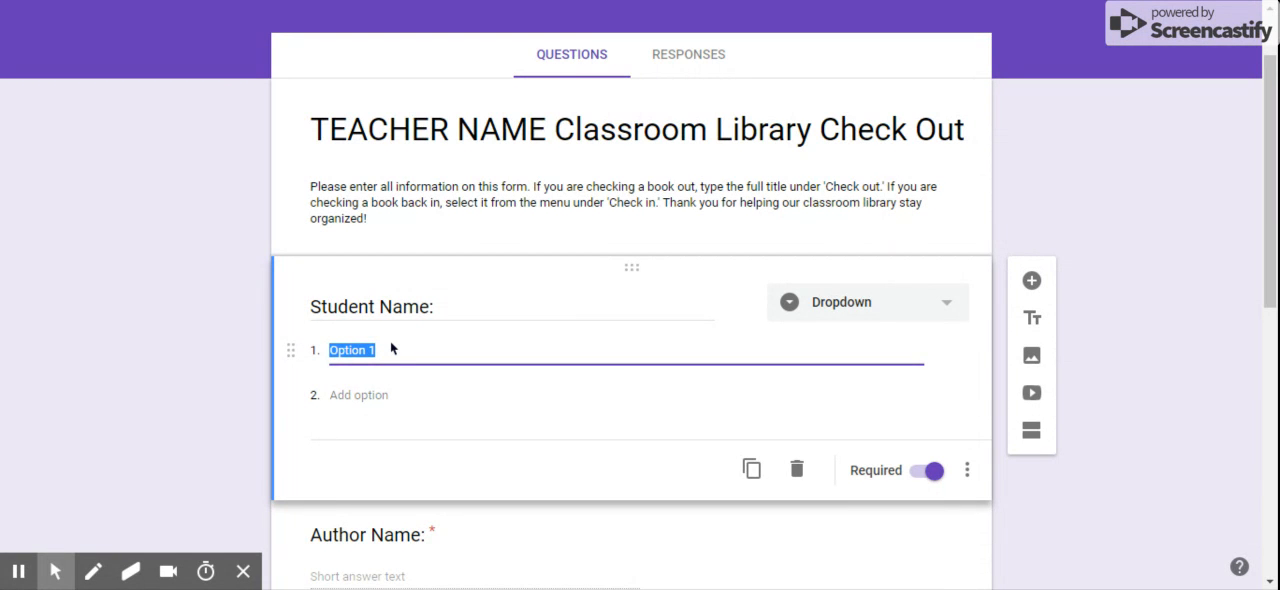
pyautogui.hotkey('ctrl', 'v')
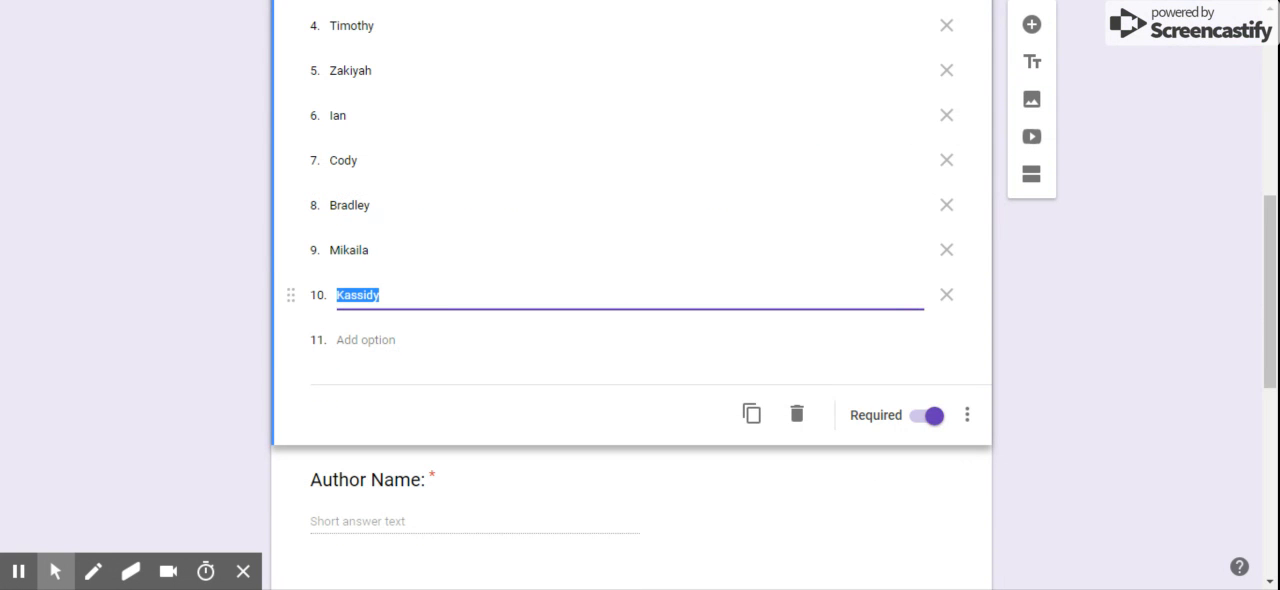
pyautogui.scroll(2, 630, 300)
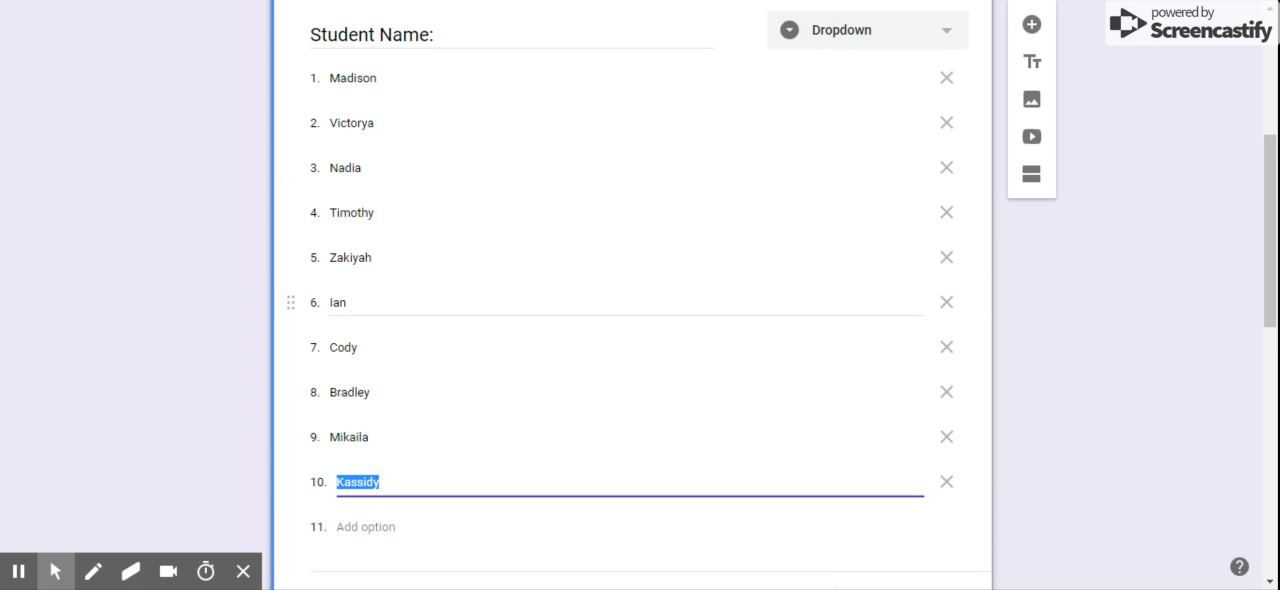
pyautogui.scroll(-4, 408, 295)
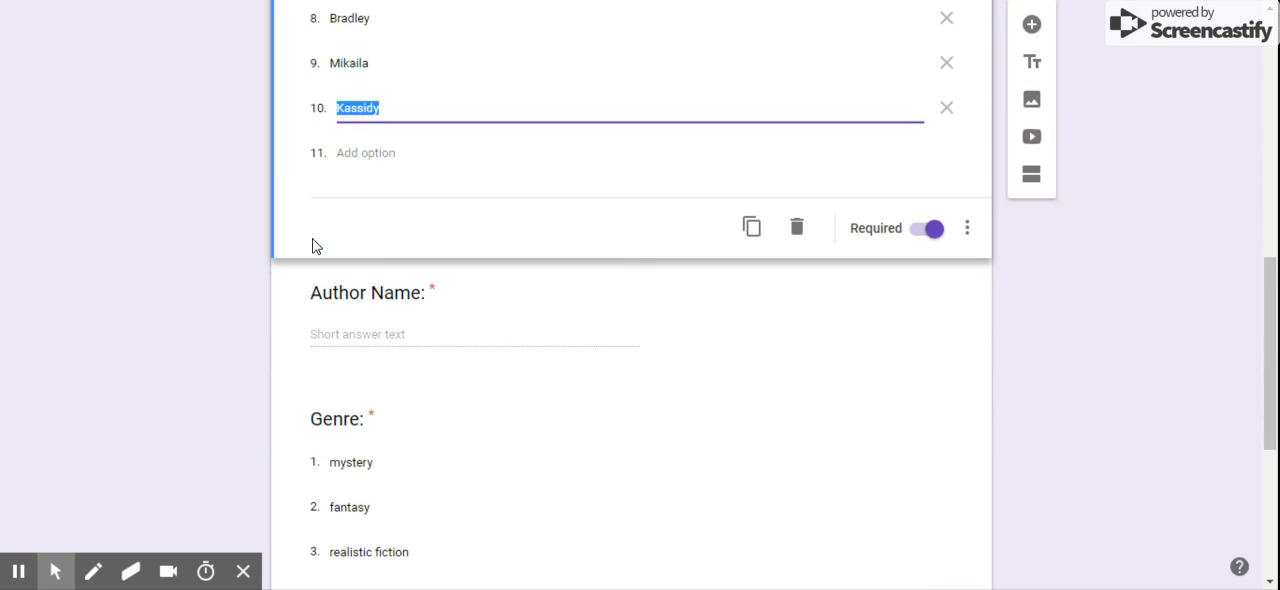
pyautogui.scroll(-3, 362, 290)
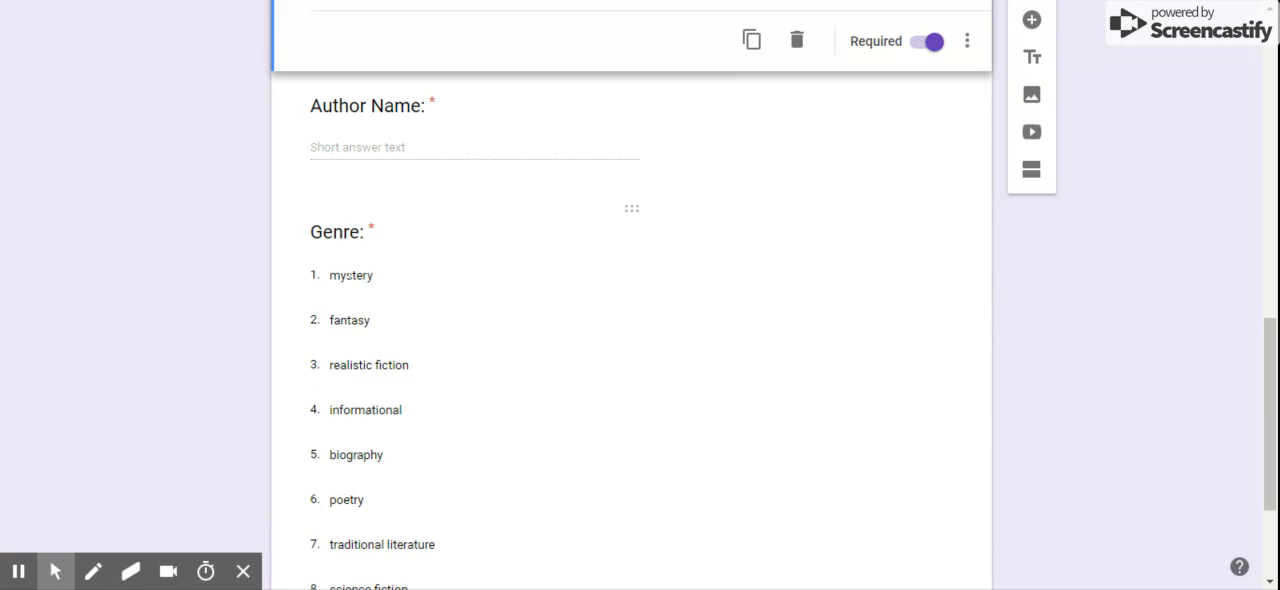
pyautogui.scroll(-2, 360, 292)
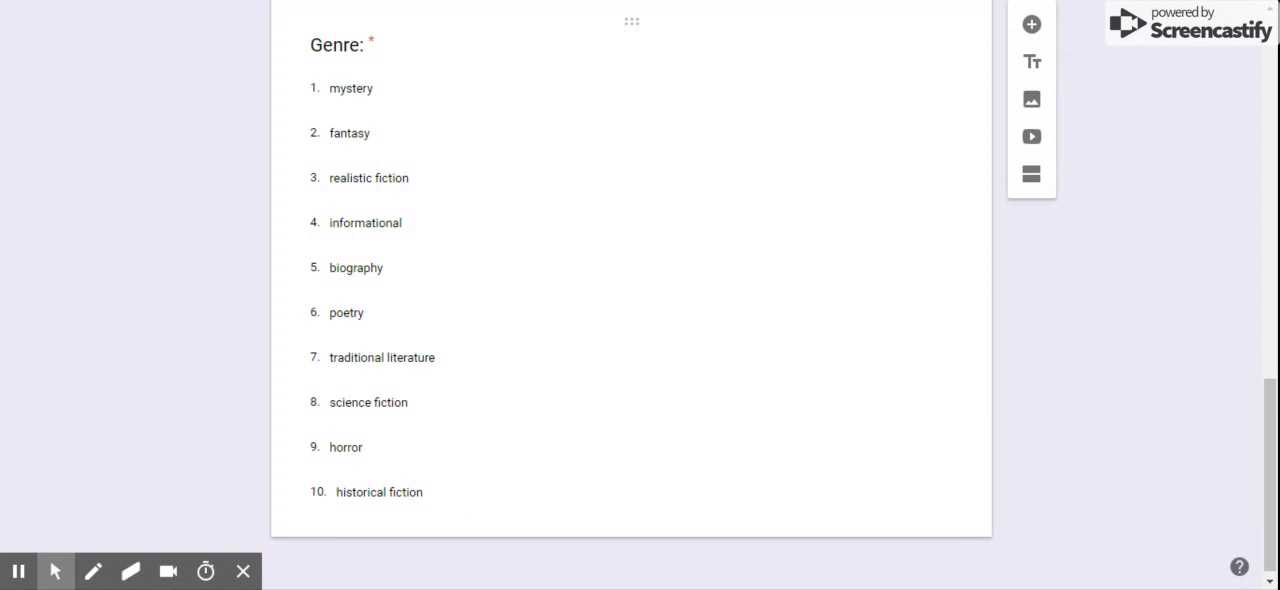
pyautogui.scroll(15, 509, 430)
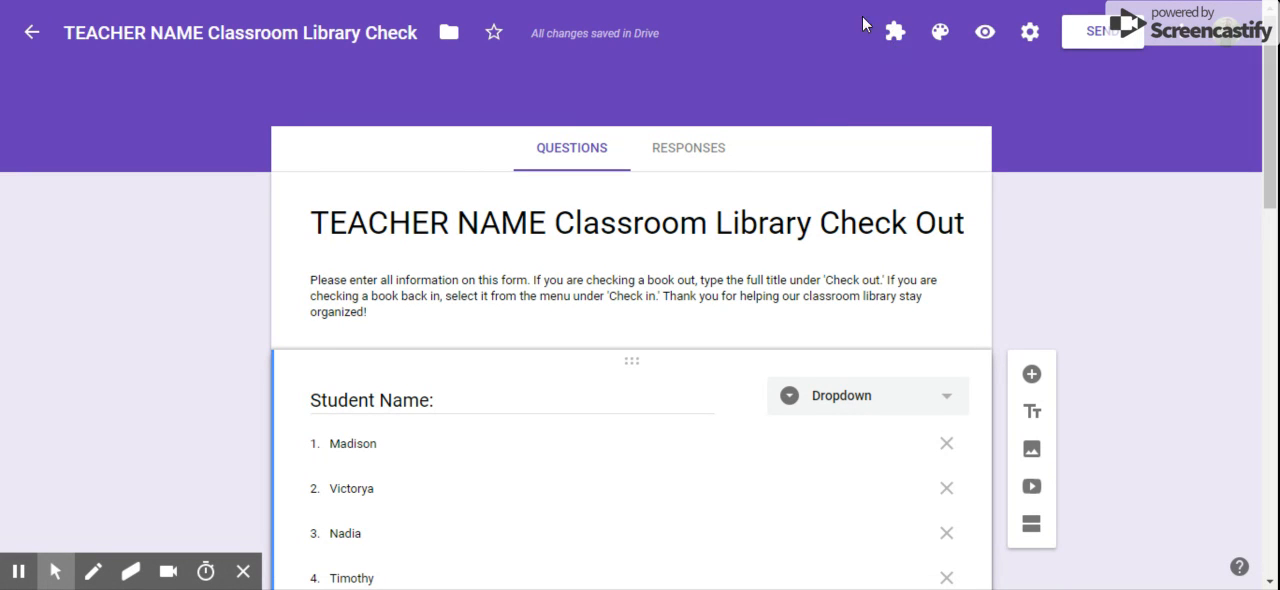
# Look through the installed form add-ons and the gallery of available add-ons
pyautogui.click(1178, 38)
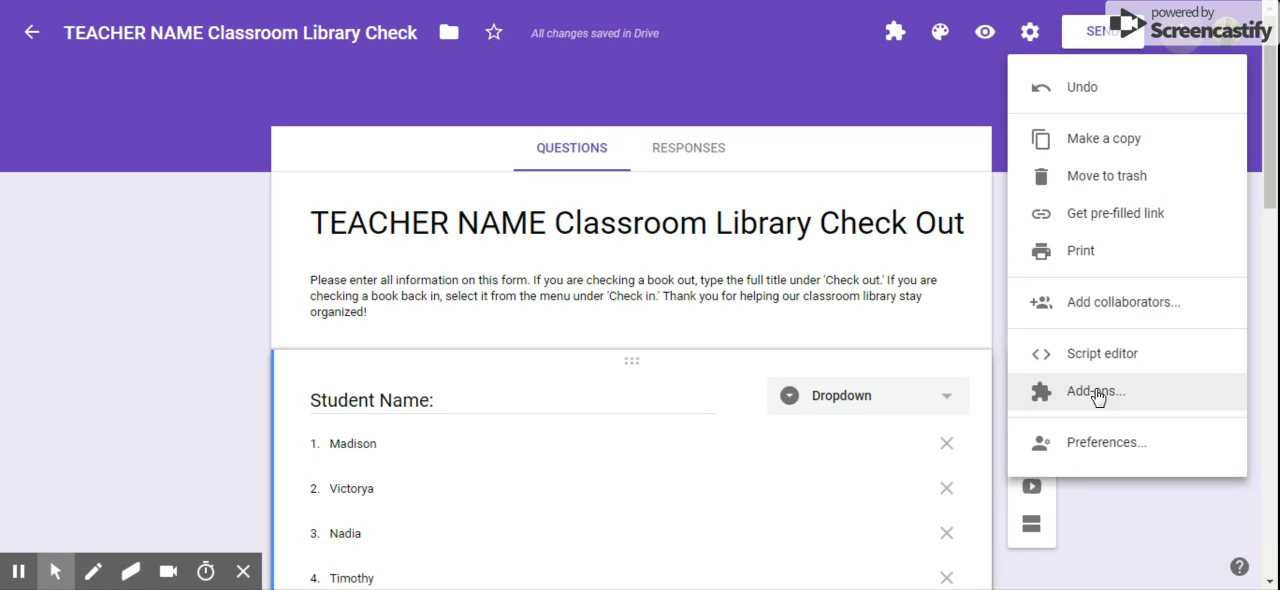
pyautogui.click(898, 45)
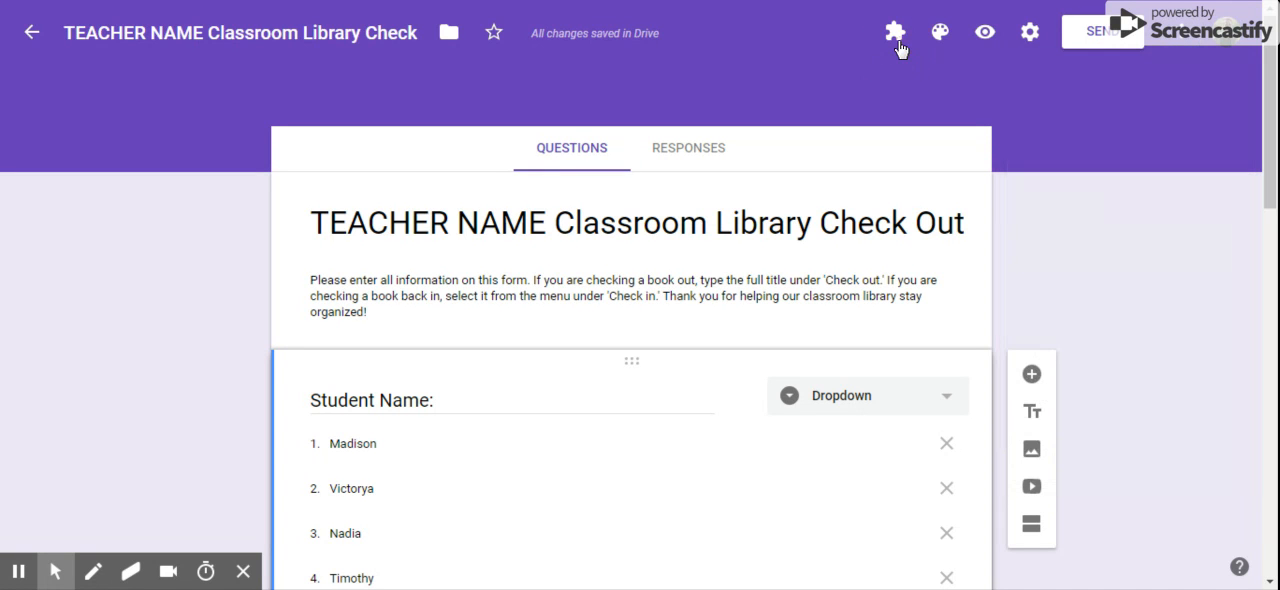
pyautogui.click(896, 37)
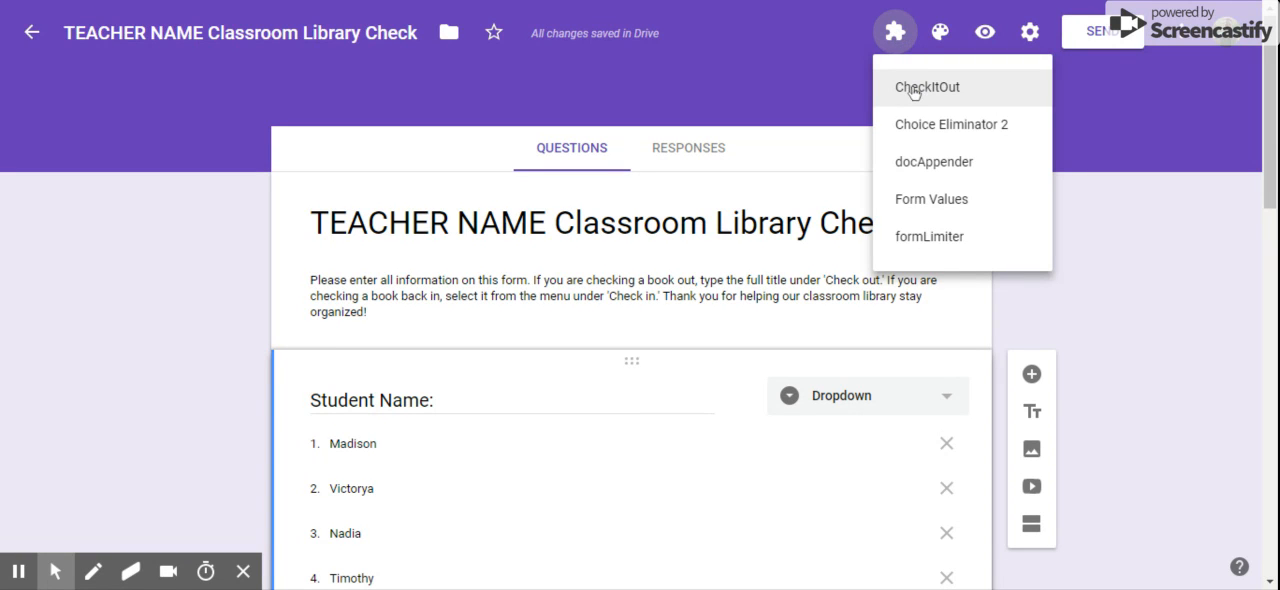
pyautogui.click(1184, 38)
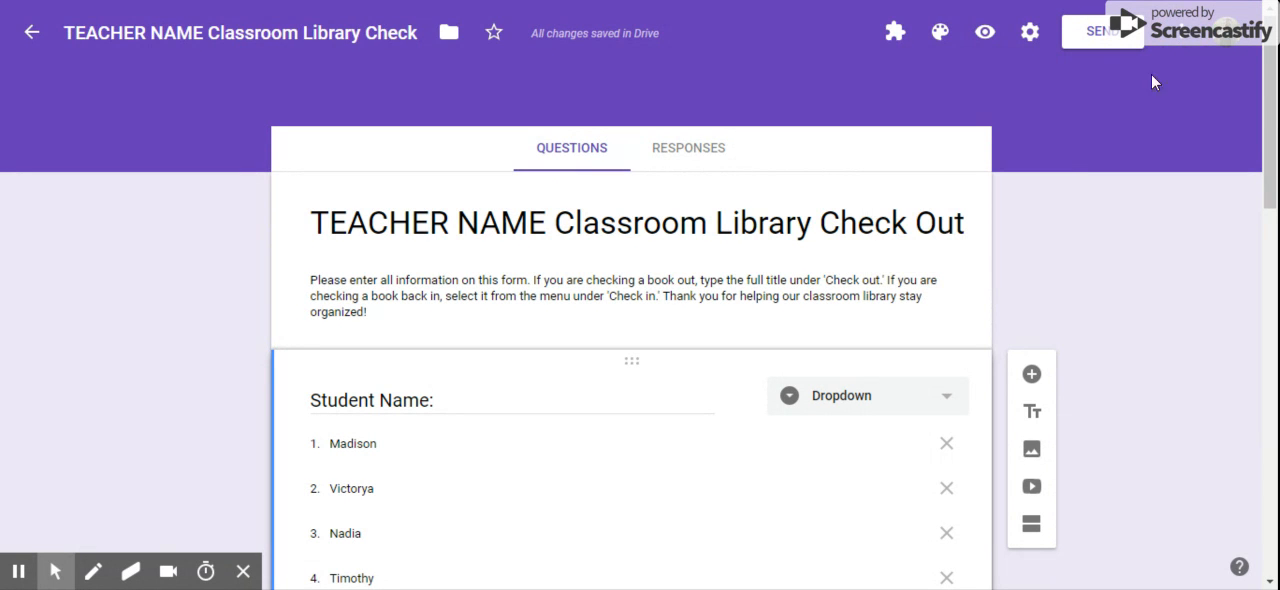
pyautogui.click(1176, 38)
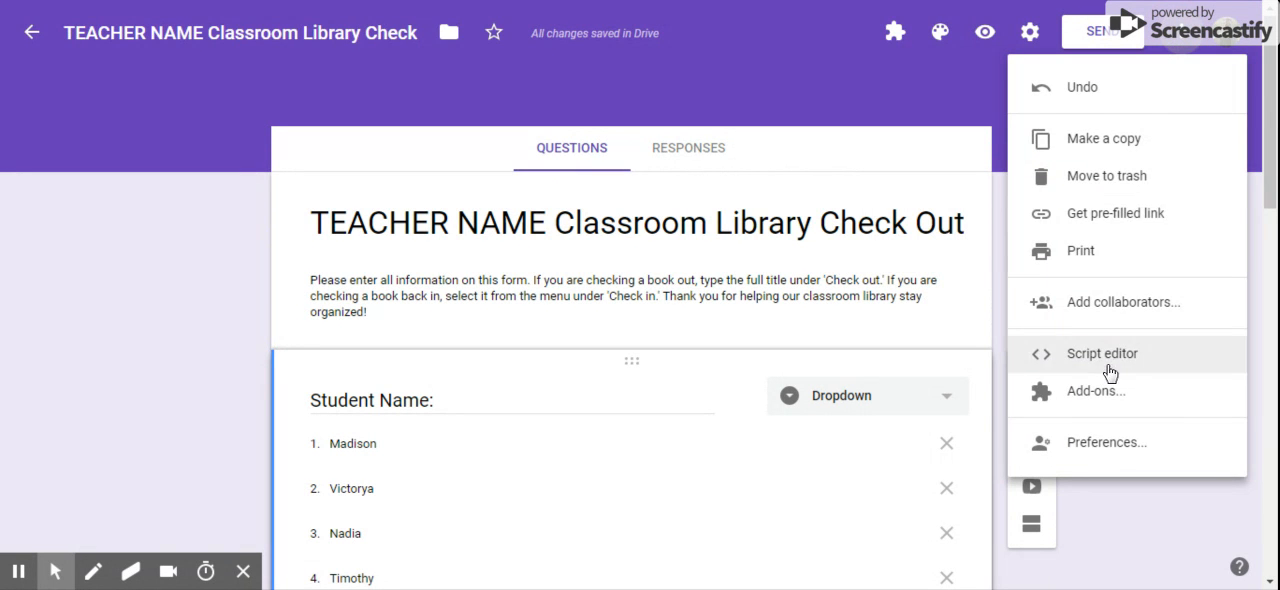
pyautogui.click(1105, 395)
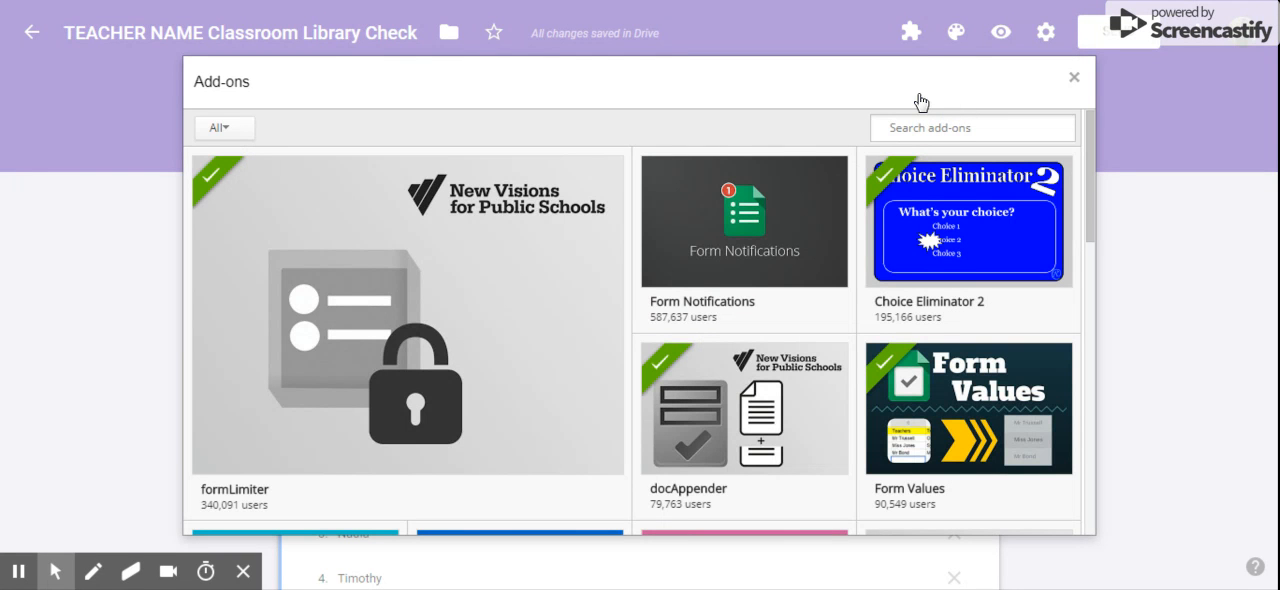
pyautogui.click(1074, 77)
# Open the CheckItOut add-on's editor for adding or editing a question set
pyautogui.click(895, 32)
pyautogui.click(912, 87)
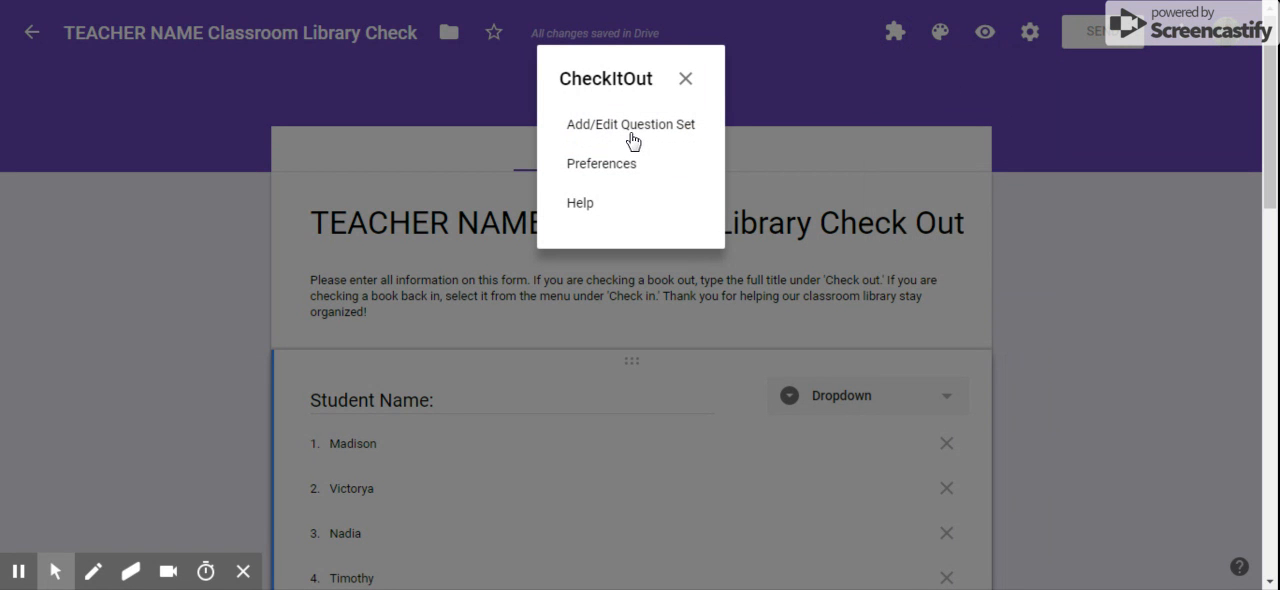
pyautogui.click(633, 135)
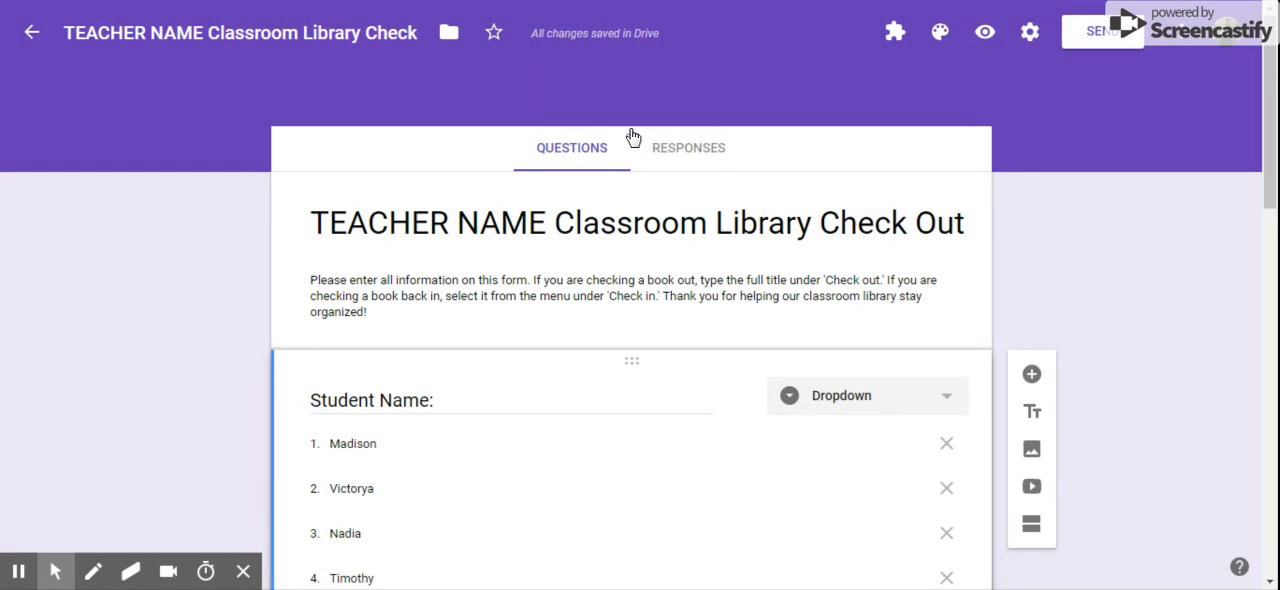
pyautogui.click(476, 334)
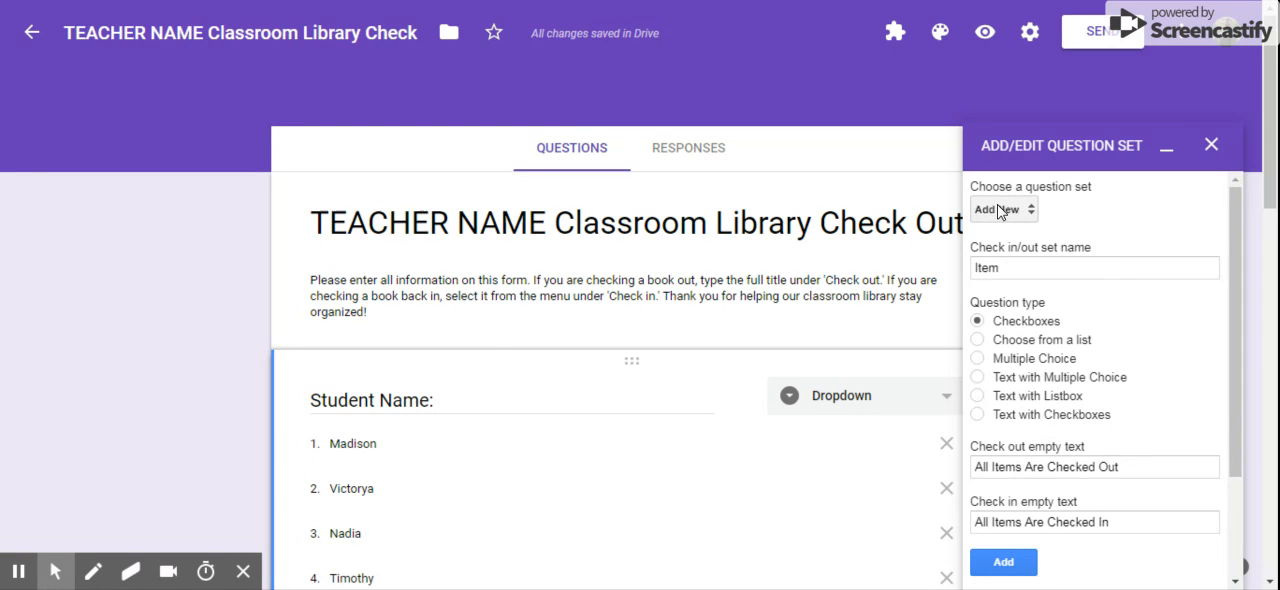
# Add a new check in/out question set named Book with the question type Text with Listbox
pyautogui.doubleClick(1033, 267)
pyautogui.write('Book')
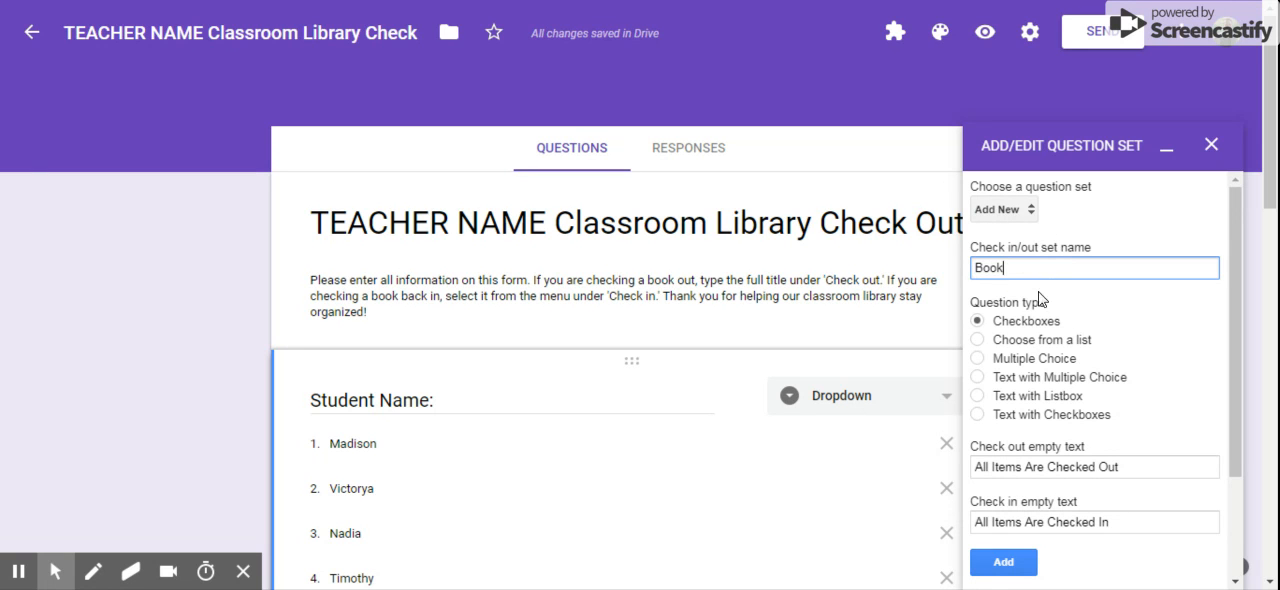
pyautogui.click(977, 395)
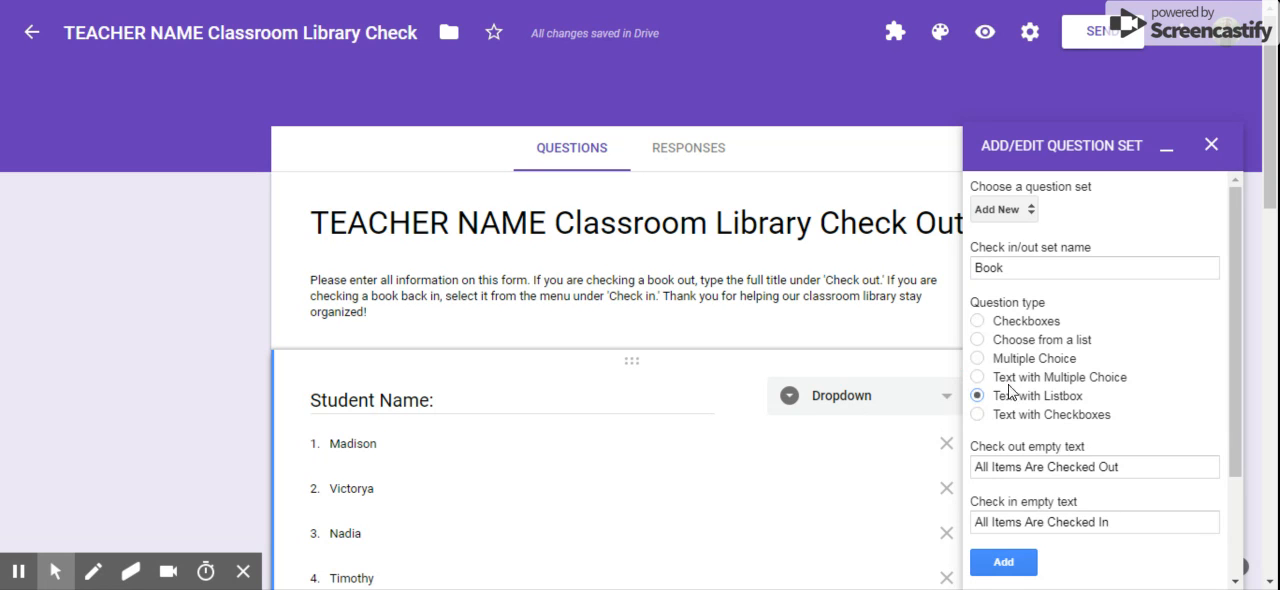
pyautogui.scroll(-1, 1012, 417)
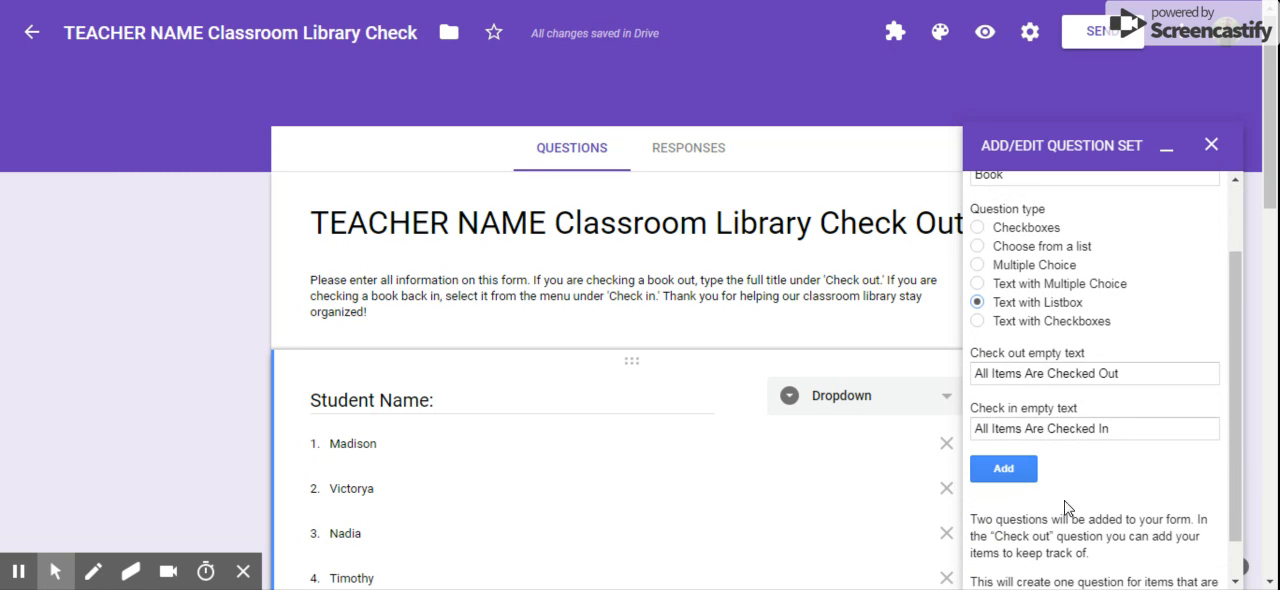
pyautogui.click(1024, 472)
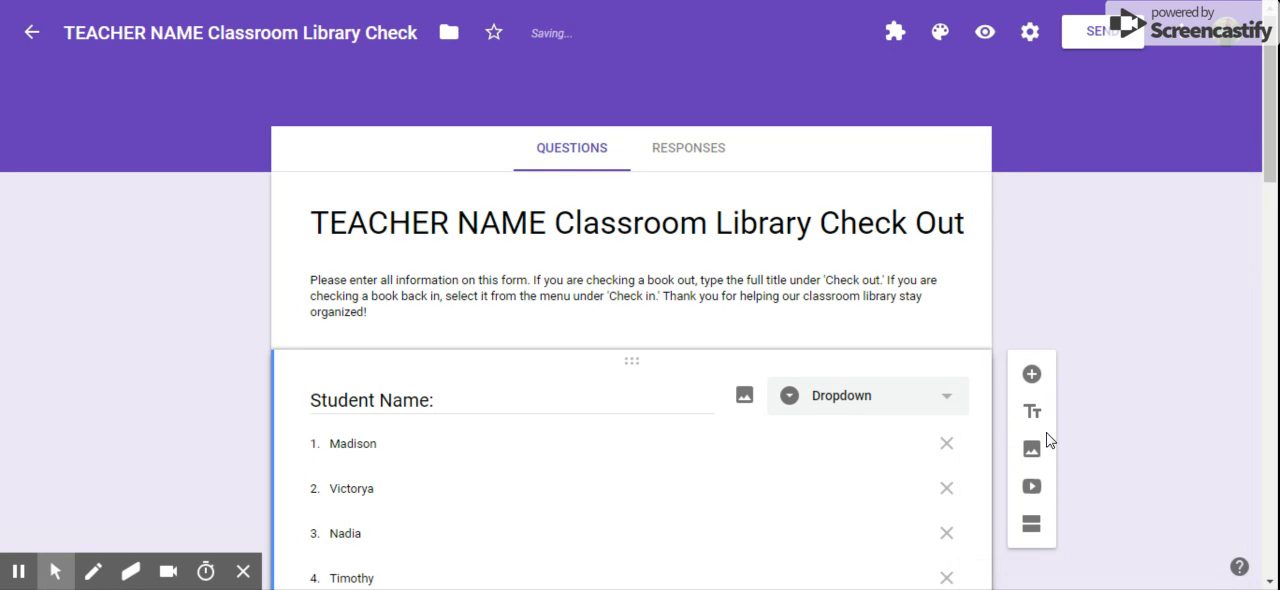
pyautogui.scroll(-15, 965, 375)
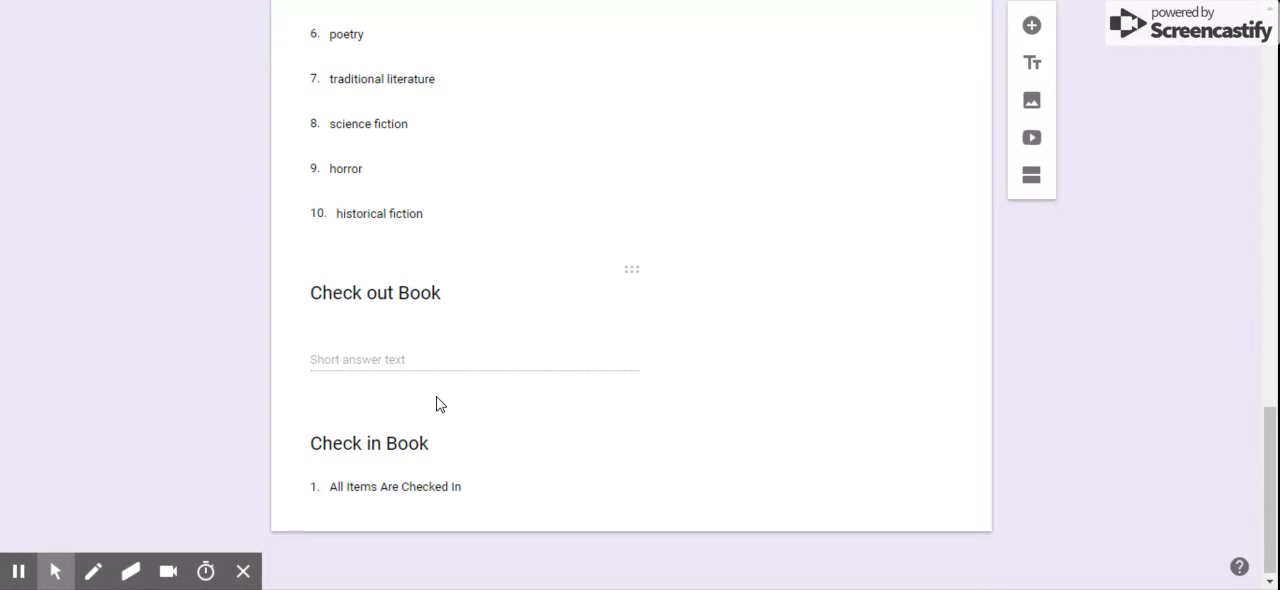
# Move the Genre and Author Name questions below Check in Book, keeping Author Name before Genre
pyautogui.scroll(5, 436, 404)
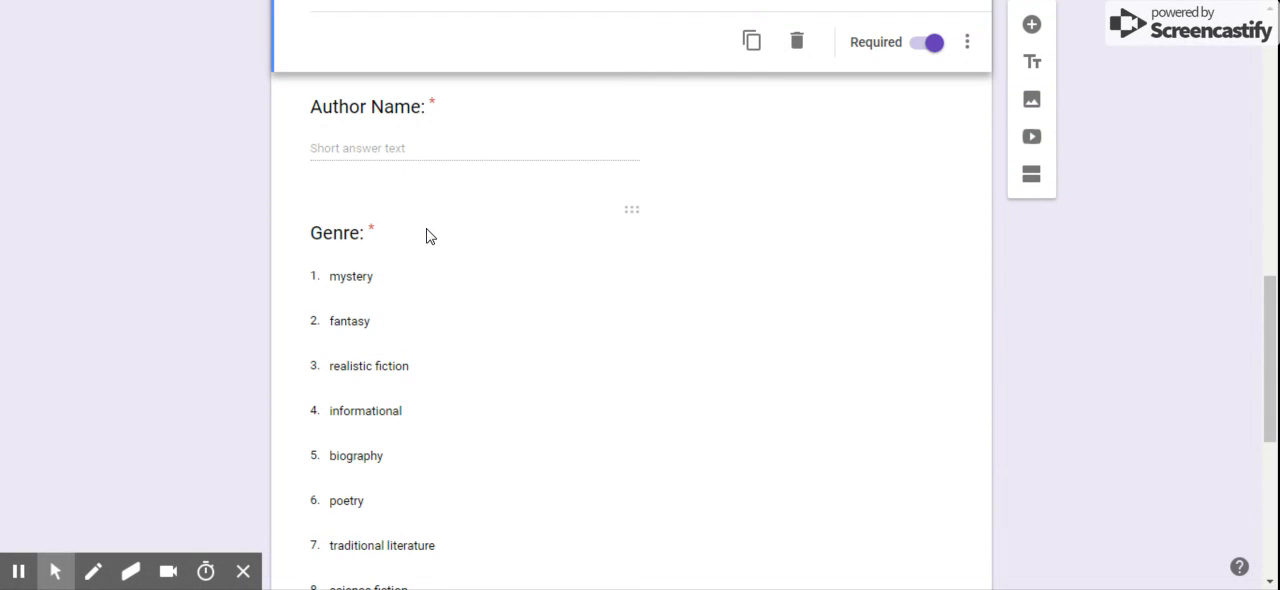
pyautogui.click(426, 236)
pyautogui.moveTo(628, 87); pyautogui.dragTo(608, 415)
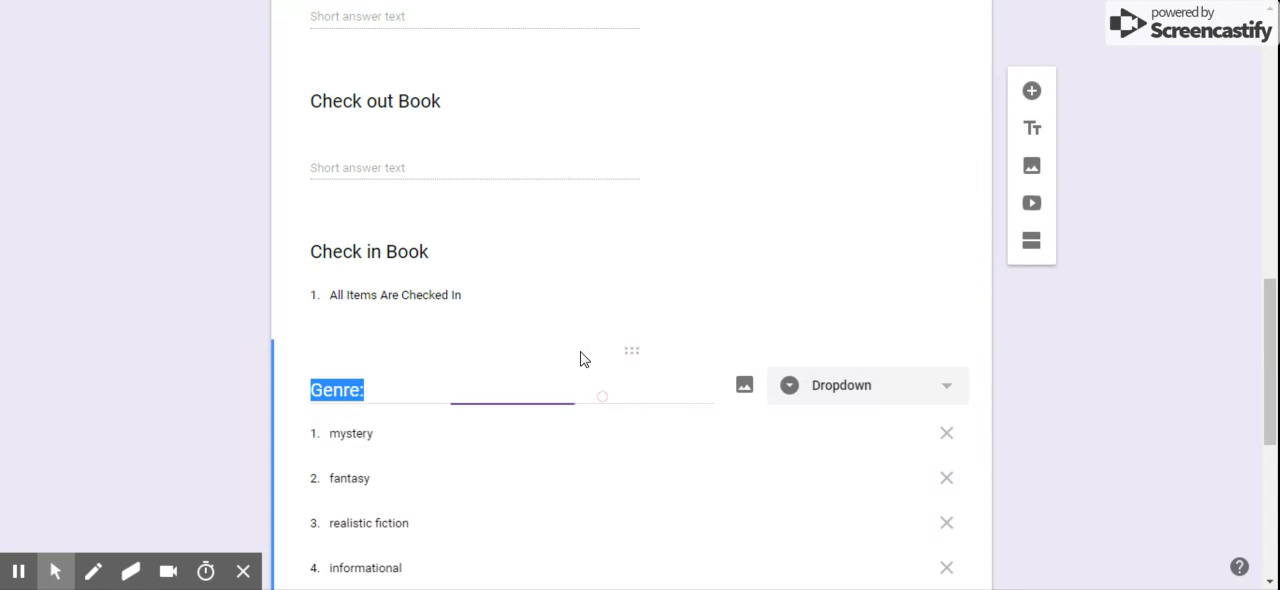
pyautogui.scroll(3, 574, 326)
pyautogui.click(630, 322)
pyautogui.moveTo(630, 322); pyautogui.dragTo(592, 398)
pyautogui.scroll(7, 588, 350)
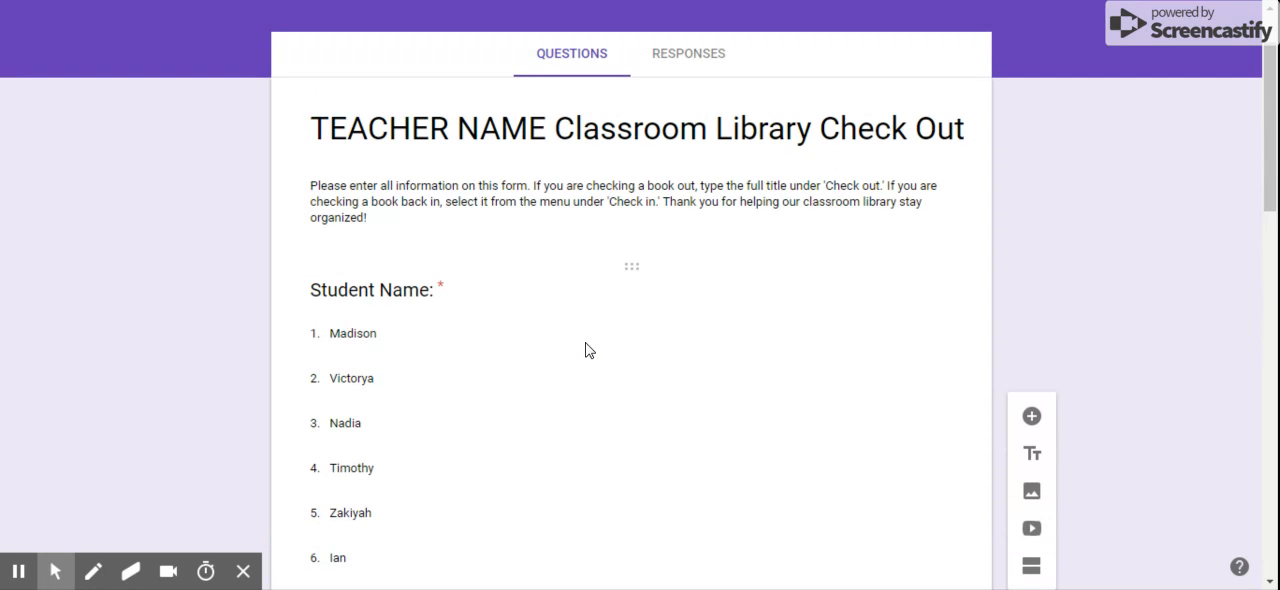
pyautogui.scroll(-8, 531, 223)
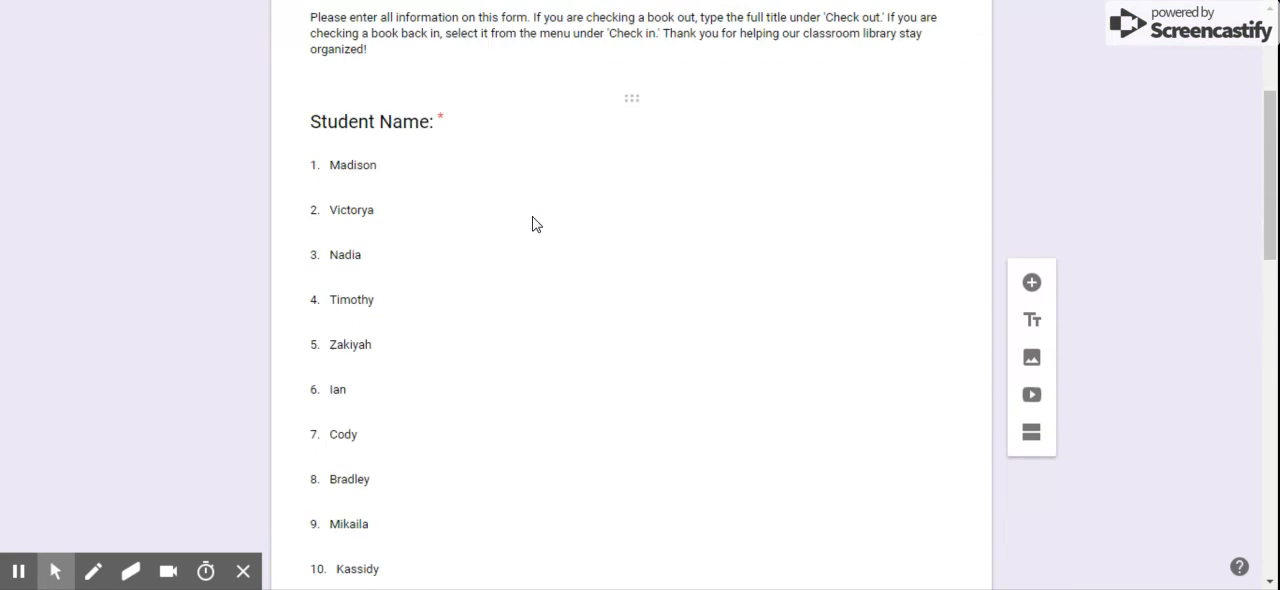
pyautogui.scroll(-1, 533, 221)
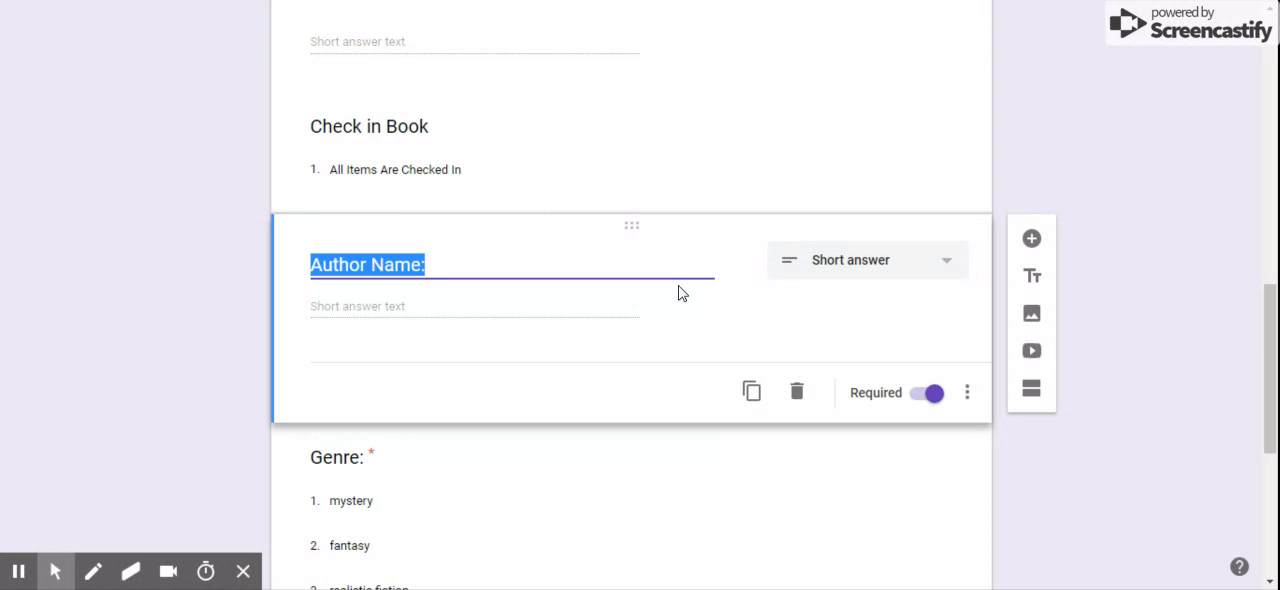
pyautogui.scroll(10, 706, 288)
pyautogui.scroll(3, 706, 289)
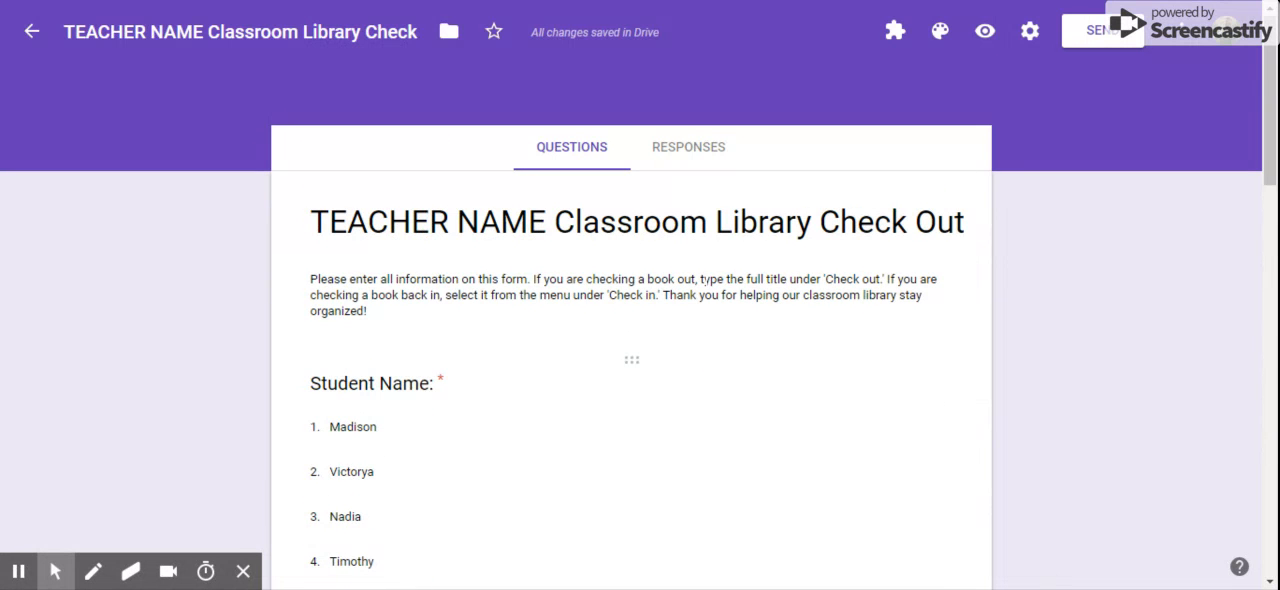
# Preview the form and choose a student's name in the Student Name question
pyautogui.click(985, 40)
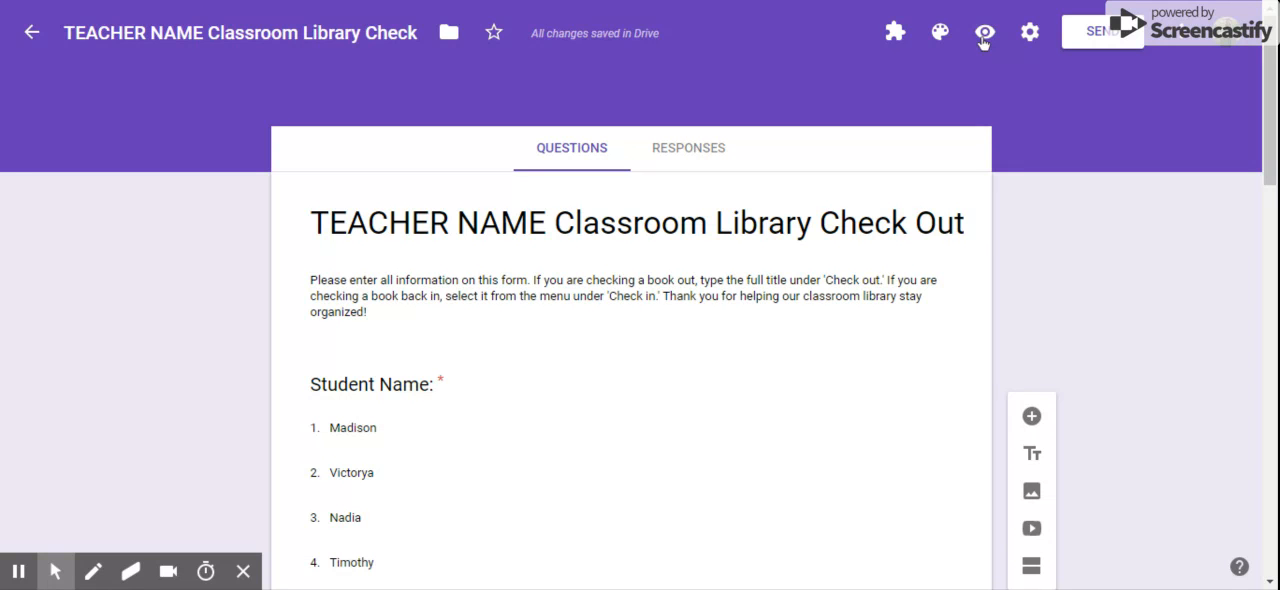
pyautogui.click(984, 36)
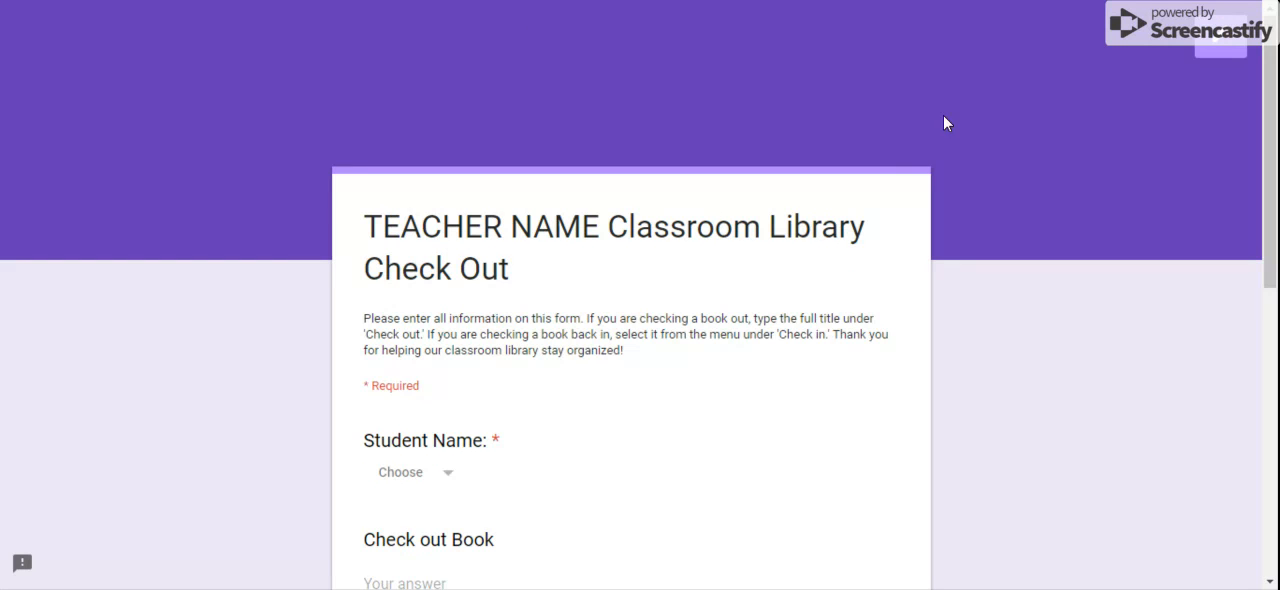
pyautogui.click(449, 480)
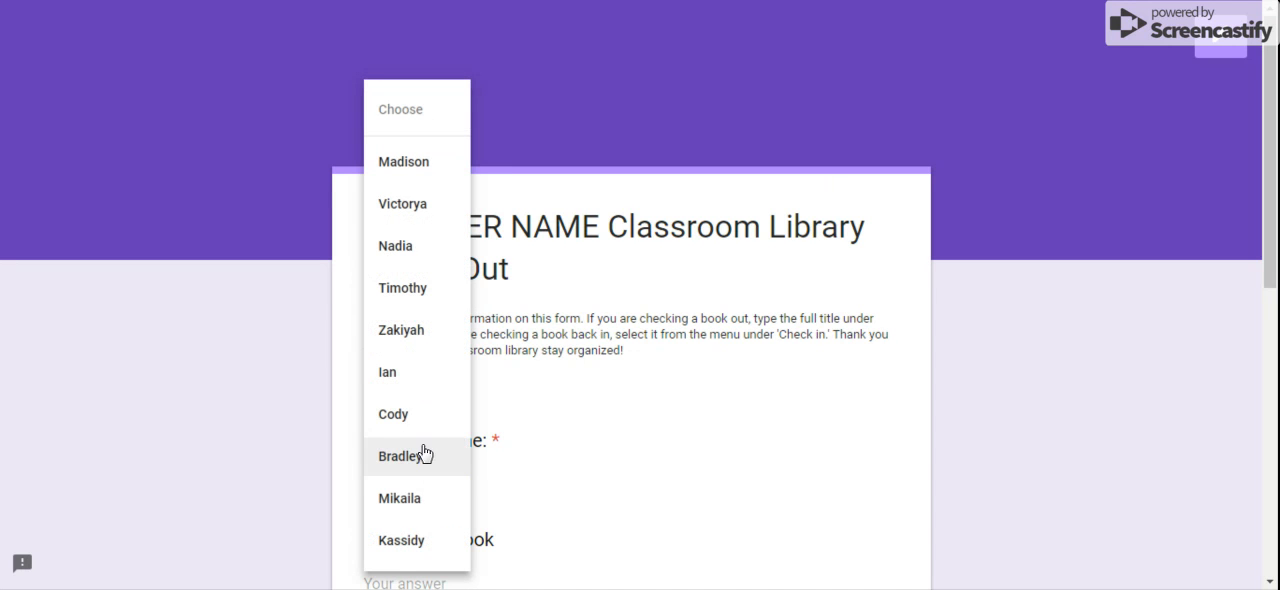
pyautogui.click(429, 450)
# Enter The Flash Volume II as the book to check out and fill in the author's name
pyautogui.scroll(-2, 428, 440)
pyautogui.click(440, 402)
pyautogui.write('The Flash Volume II')
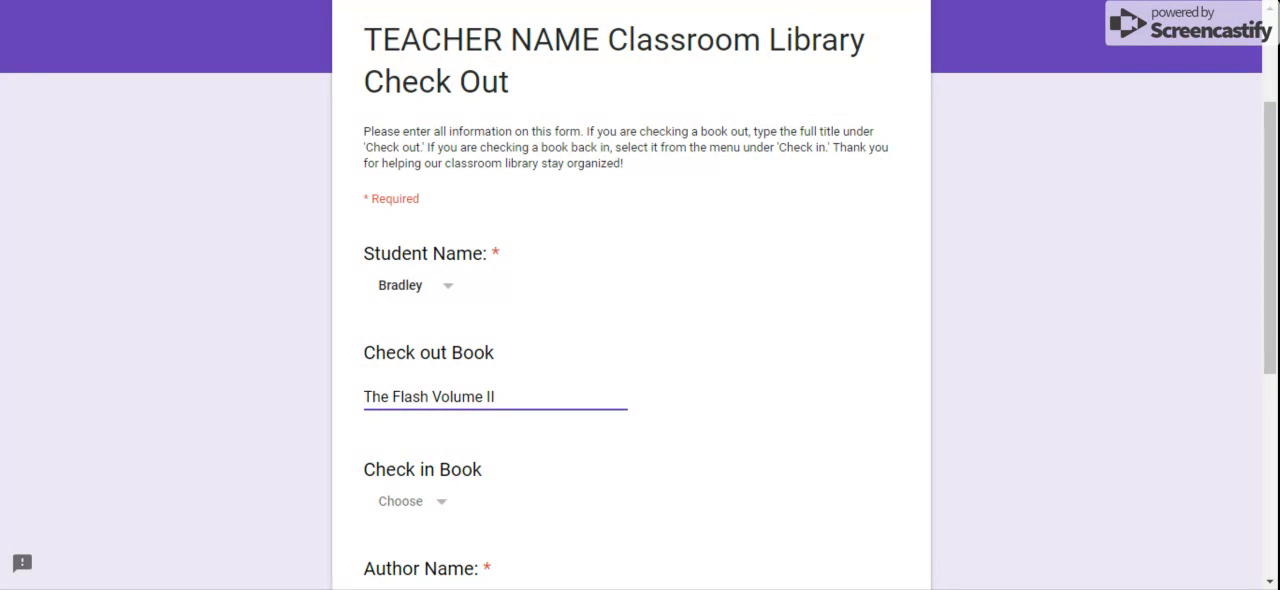
pyautogui.scroll(-2, 417, 323)
pyautogui.click(436, 426)
pyautogui.write('Wally West')
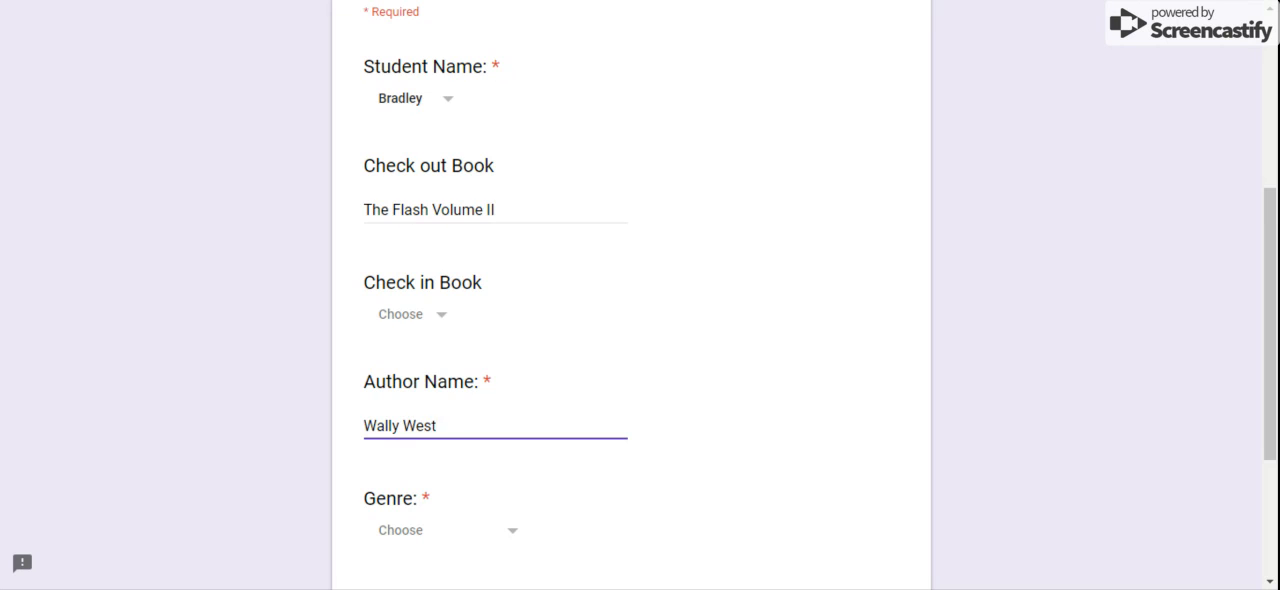
# Choose science fiction as the genre and submit the check-out response
pyautogui.scroll(-1, 434, 440)
pyautogui.click(434, 440)
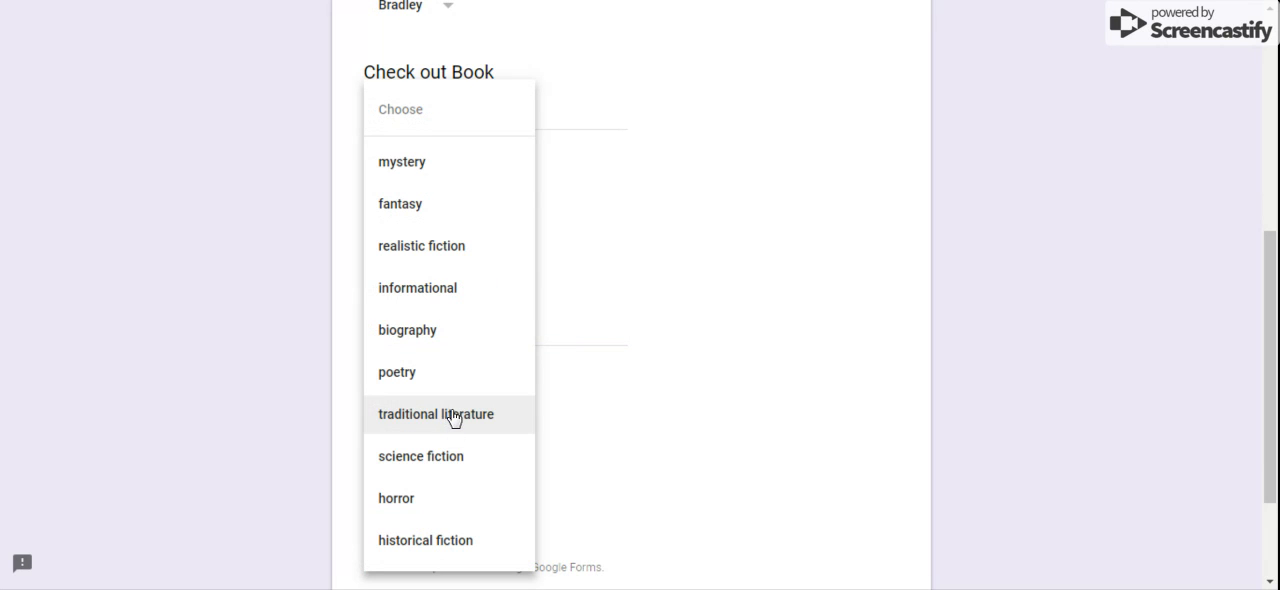
pyautogui.click(443, 454)
pyautogui.click(422, 528)
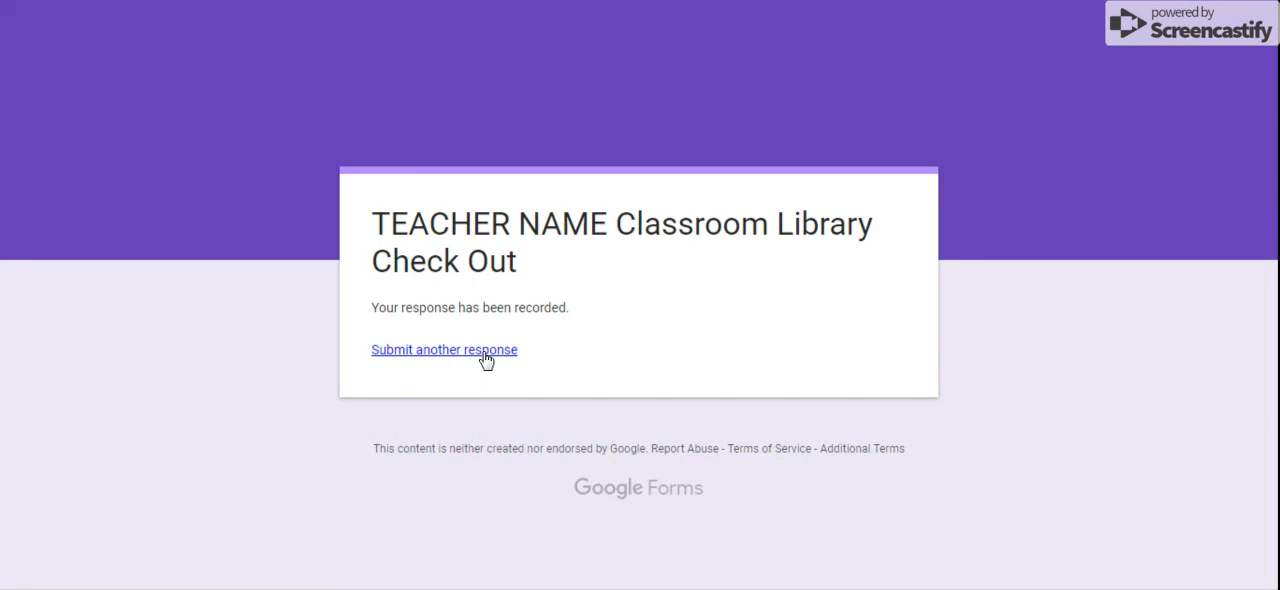
# Start another response to the check-out form and choose the student's name in the Student Name question
pyautogui.click(485, 356)
pyautogui.scroll(-1, 486, 360)
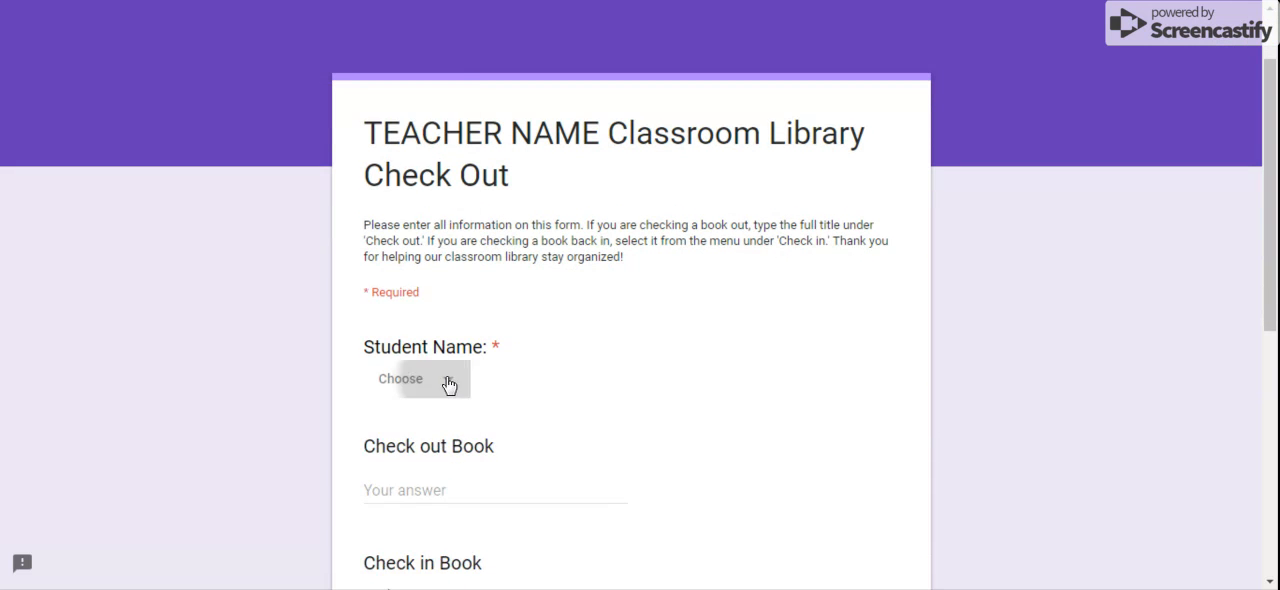
pyautogui.click(446, 380)
pyautogui.click(426, 457)
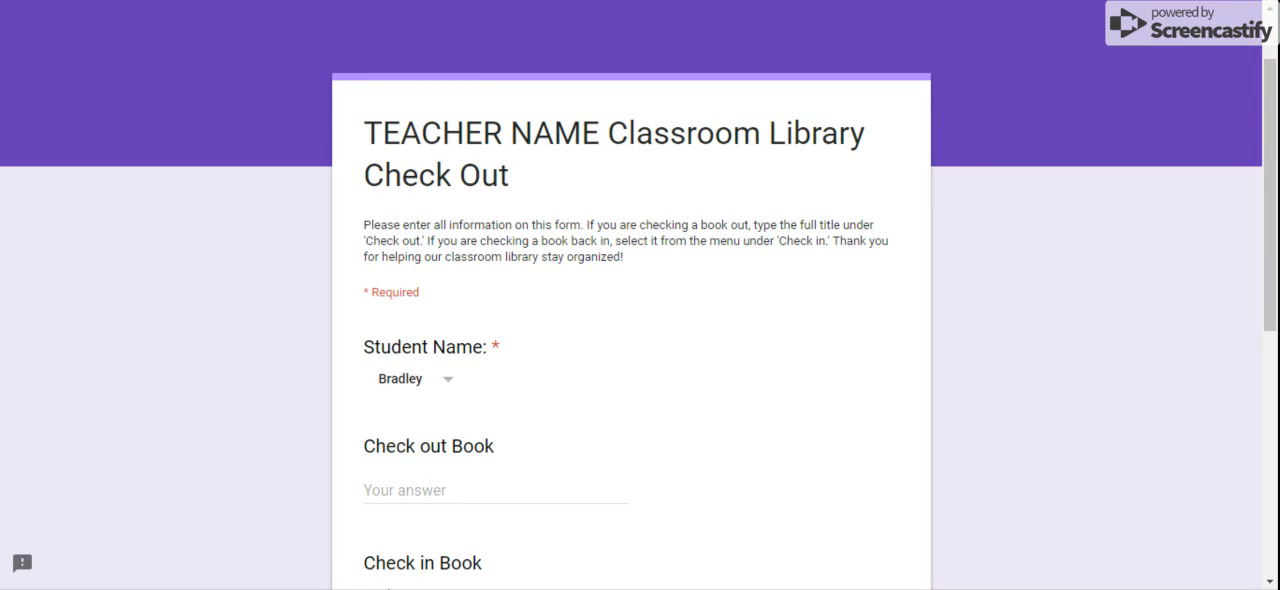
# Choose The Flash Volume II as the book to check in and fill in the author's name
pyautogui.scroll(-3, 475, 472)
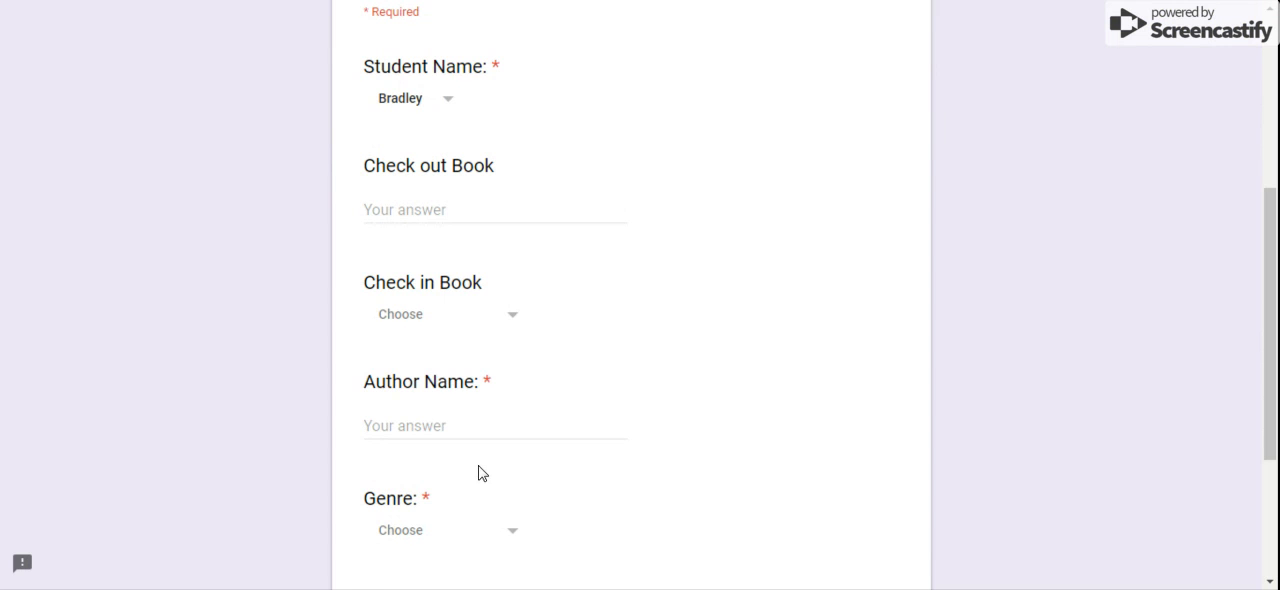
pyautogui.click(483, 326)
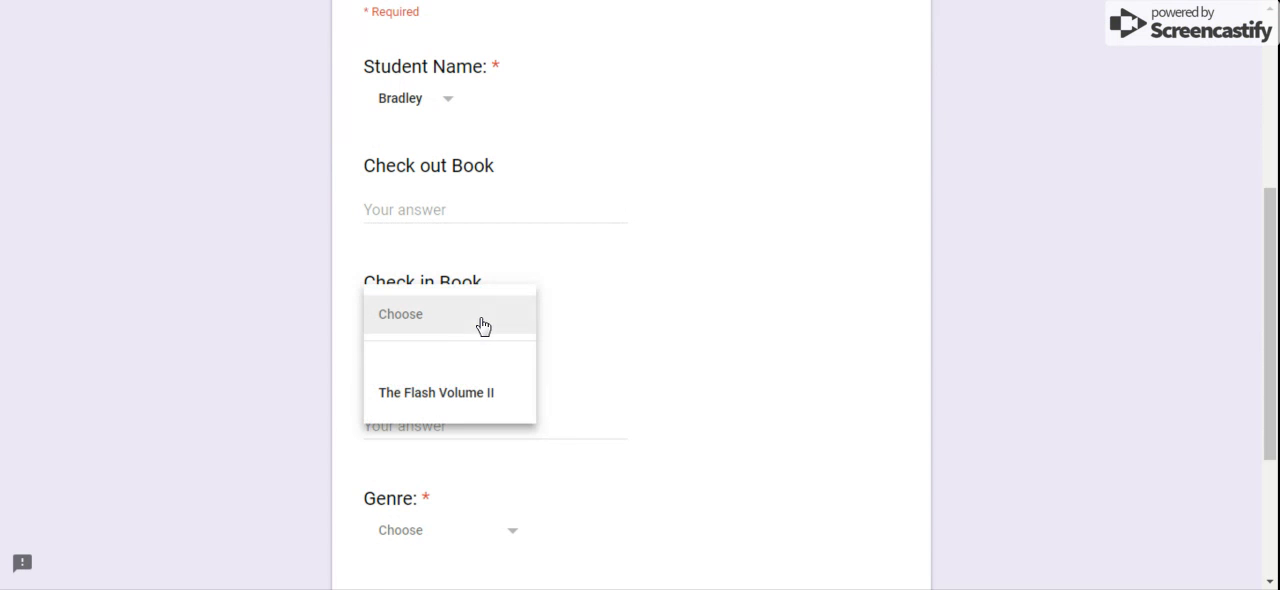
pyautogui.click(461, 396)
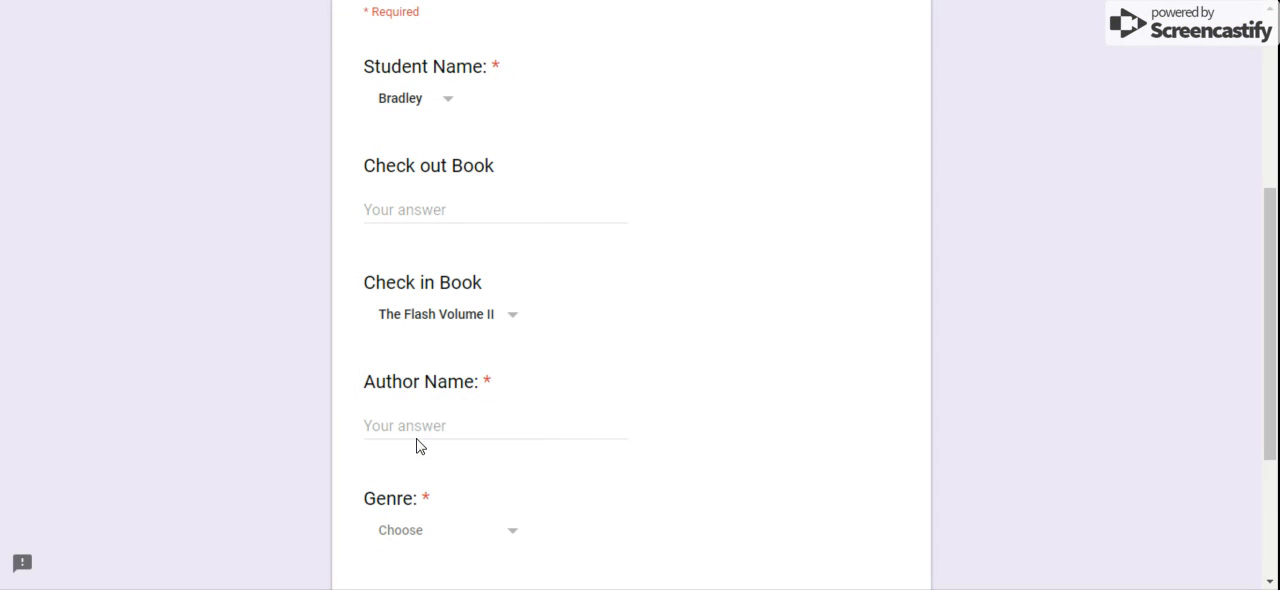
pyautogui.click(451, 427)
pyautogui.write('Wally West')
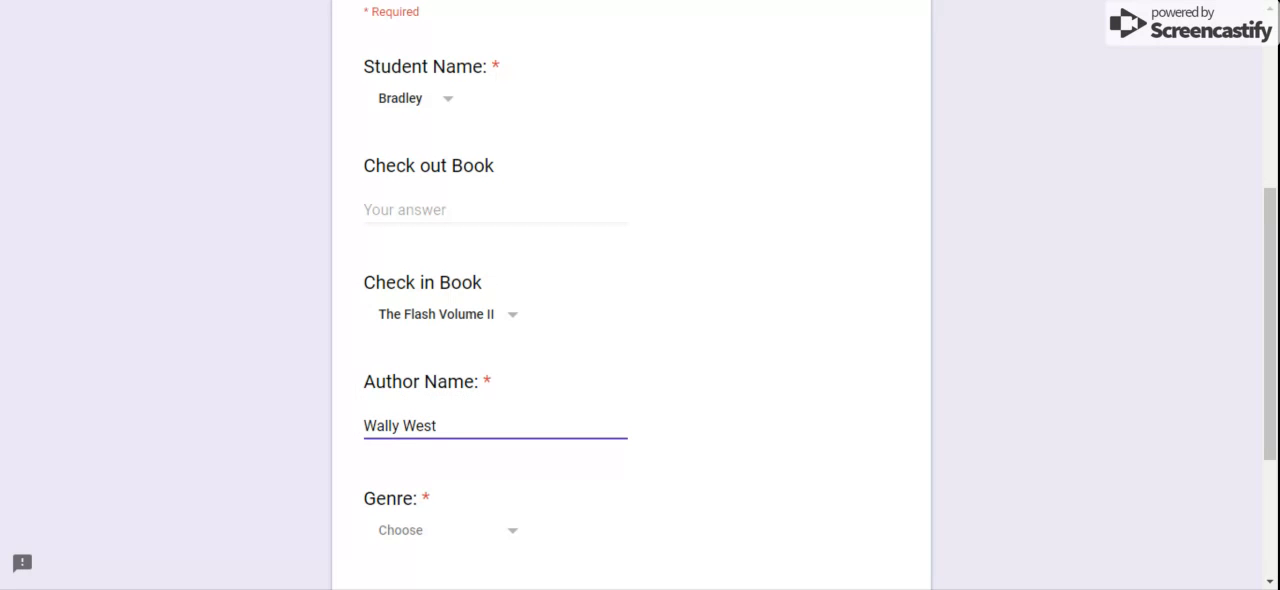
# Set the genre to science fiction and submit the check-in response
pyautogui.scroll(-1, 466, 438)
pyautogui.click(466, 438)
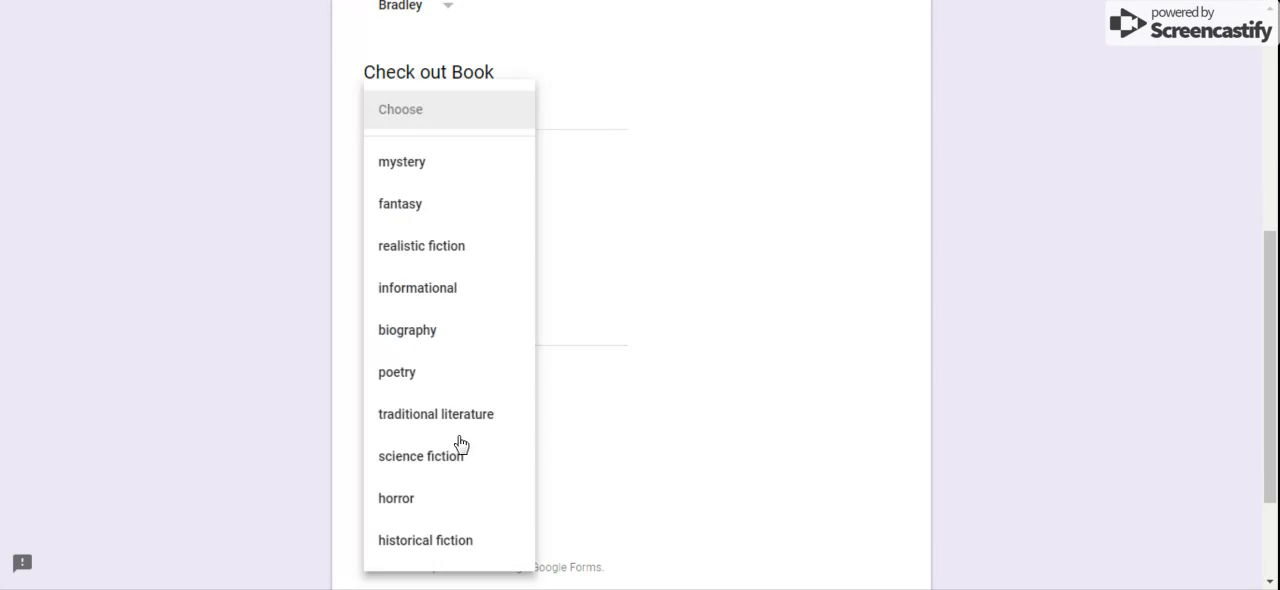
pyautogui.click(458, 456)
pyautogui.click(428, 519)
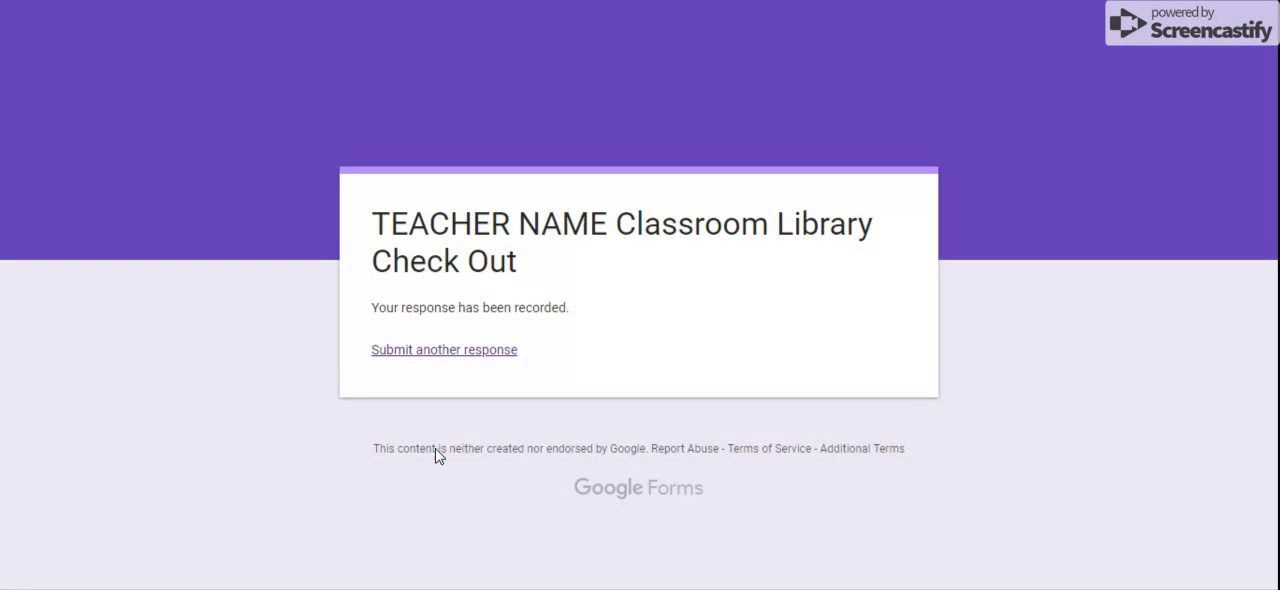
# Start a further response, choose the same student's name, and examine the books offered under Check in Book
pyautogui.click(447, 362)
pyautogui.scroll(-2, 434, 400)
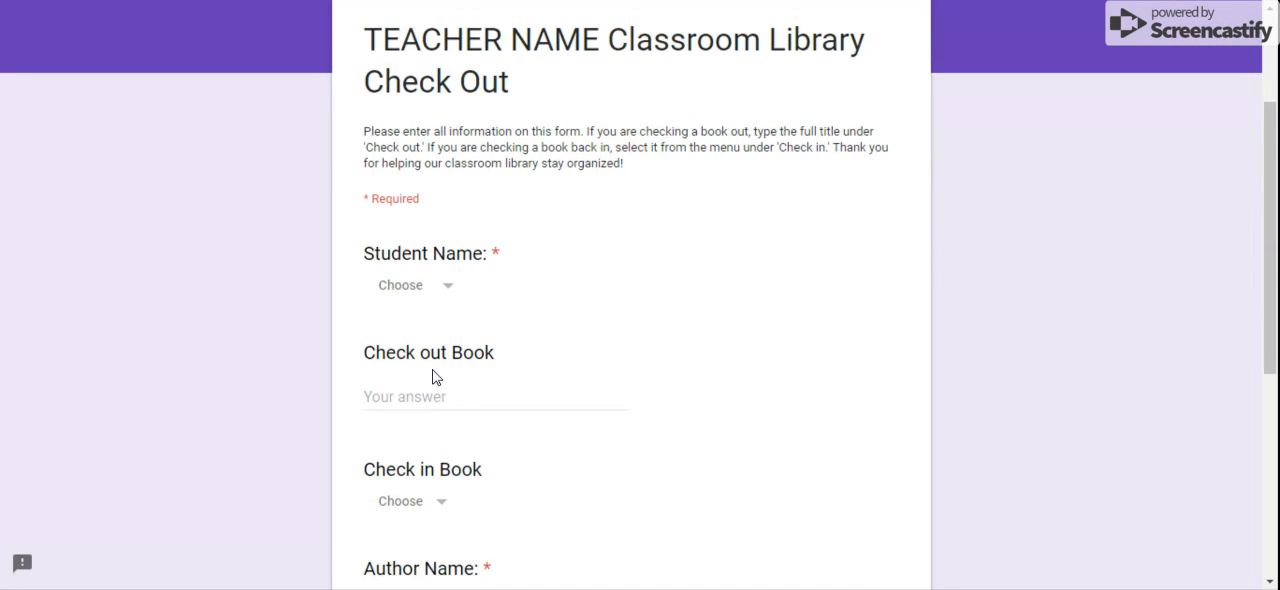
pyautogui.click(436, 287)
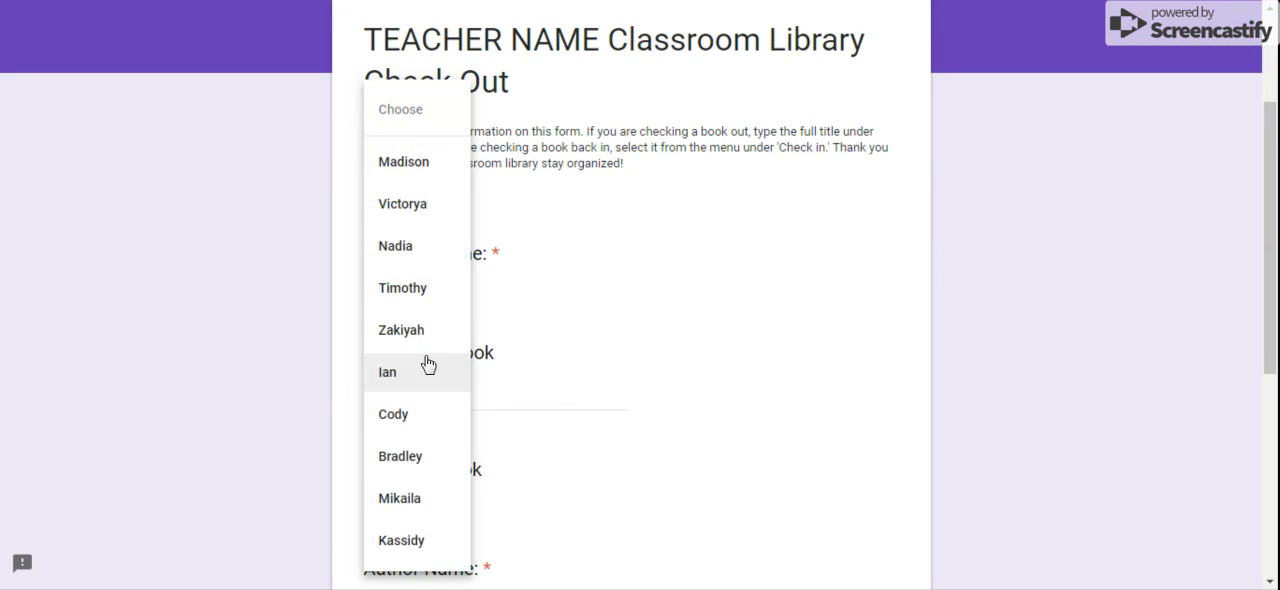
pyautogui.click(423, 470)
pyautogui.click(428, 499)
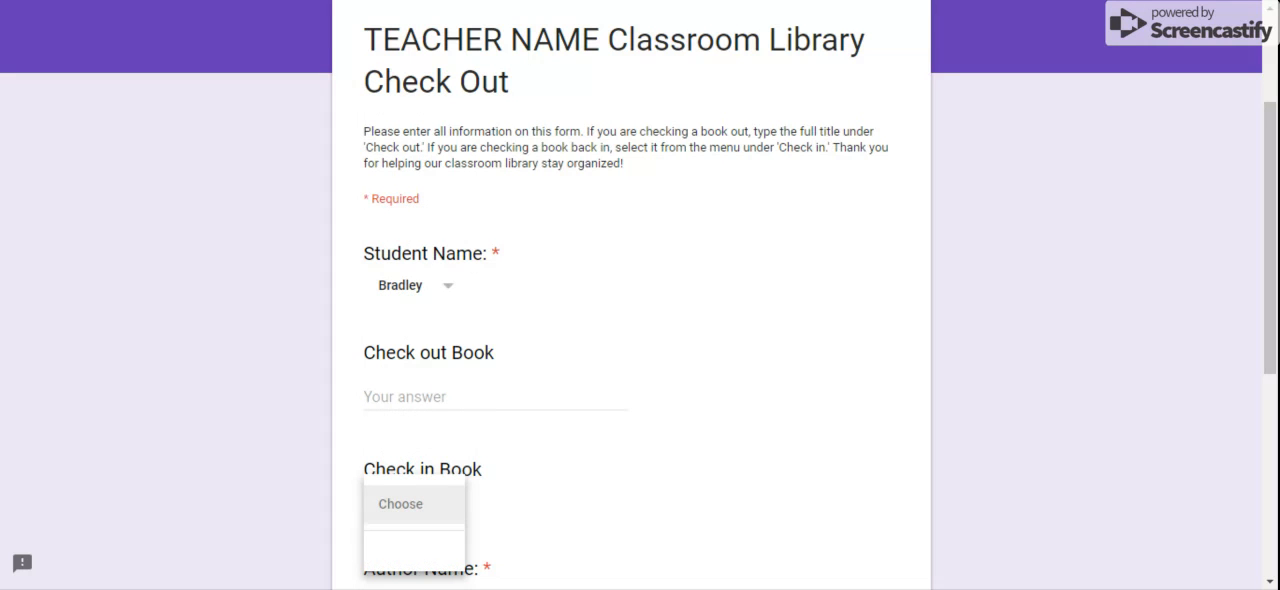
pyautogui.click(427, 500)
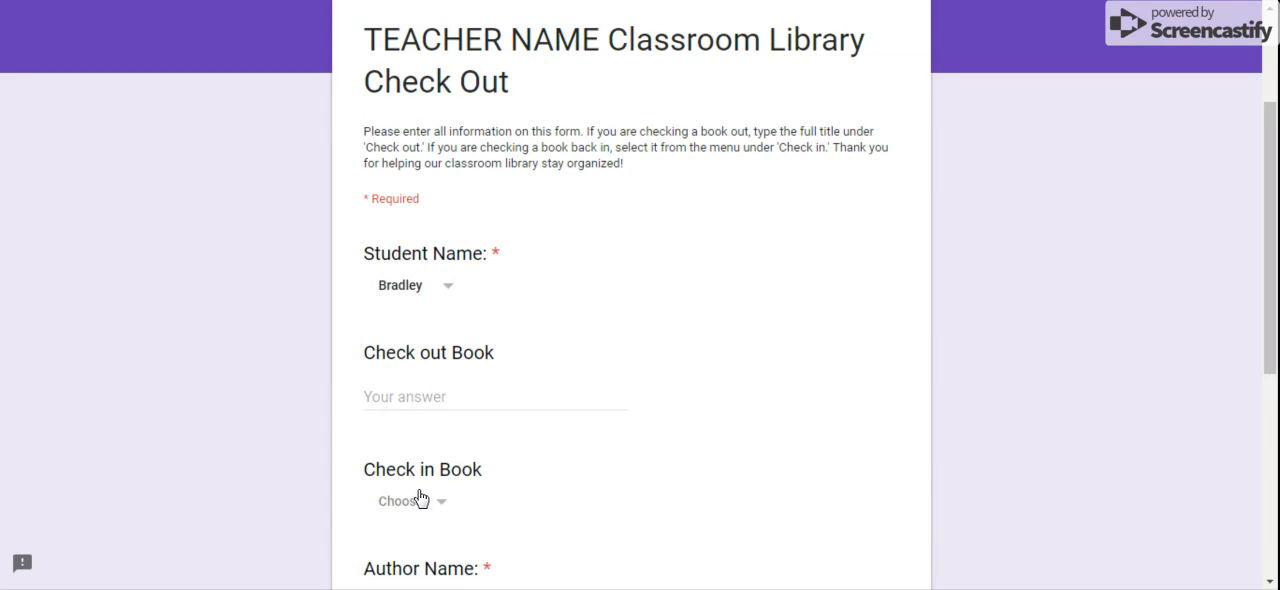